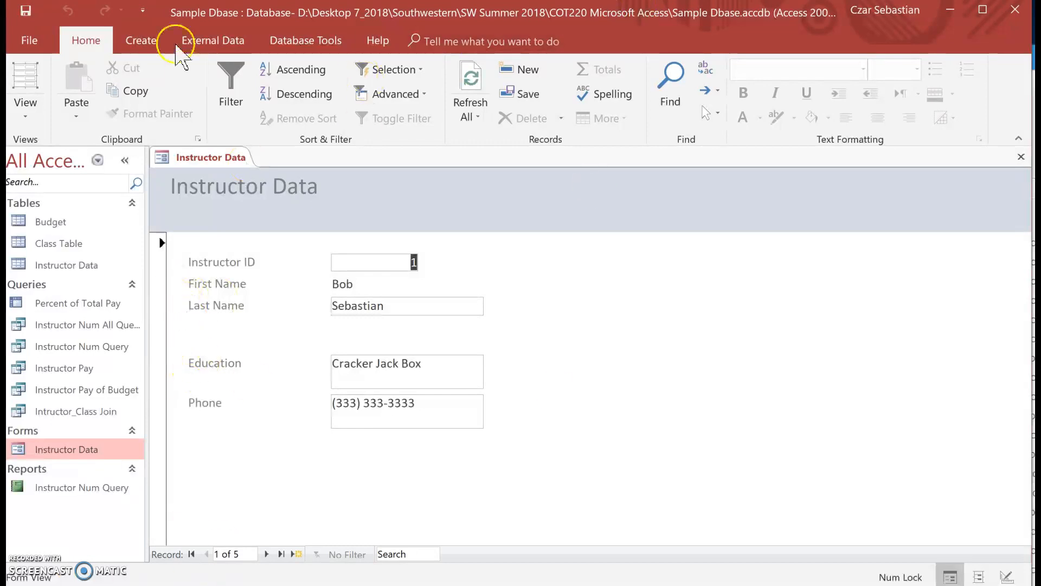
# - Switch the Instructor Data form to Design View and reduce the header title label's height to about 0.29 inch
pyautogui.click(31, 114)
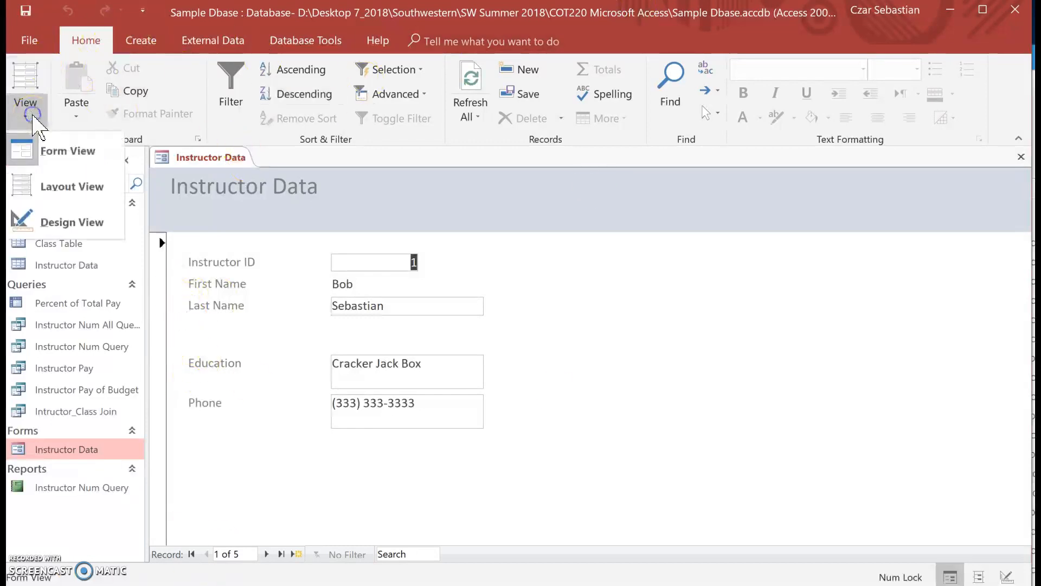
pyautogui.click(51, 221)
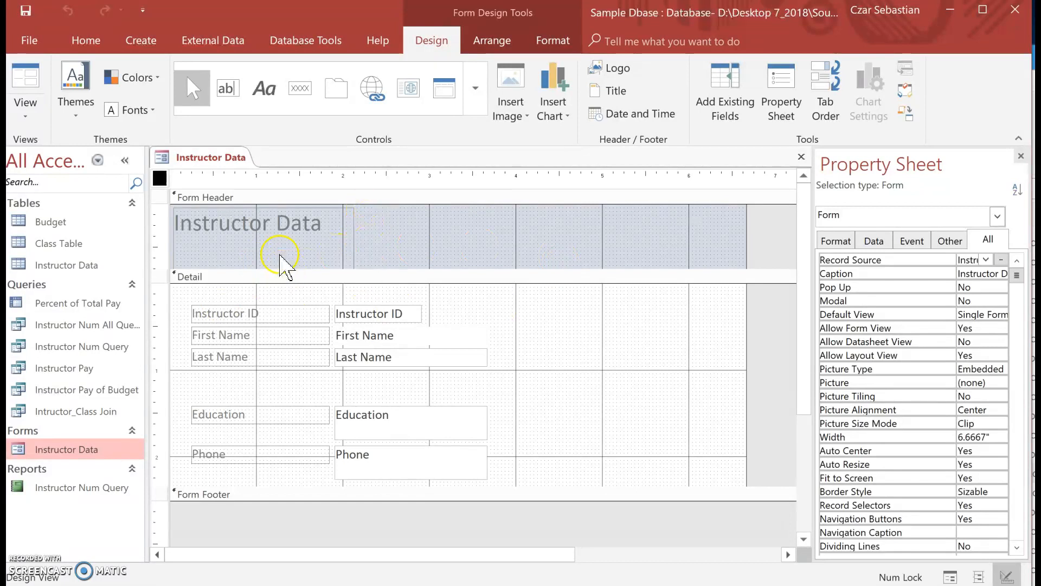
pyautogui.click(306, 249)
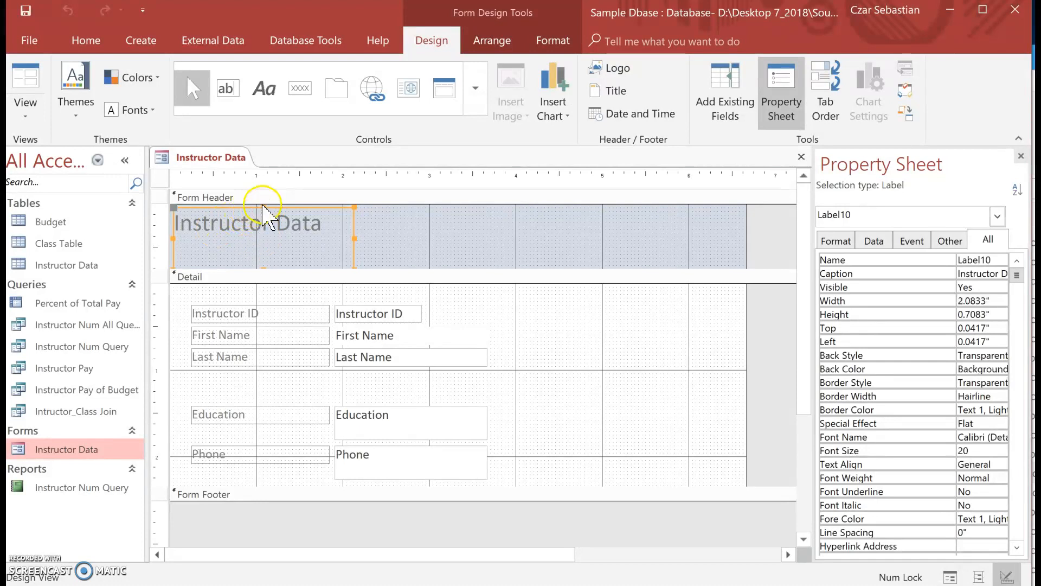
pyautogui.moveTo(262, 207)
pyautogui.mouseDown()
pyautogui.moveTo(263, 243)
pyautogui.moveTo(274, 210)
pyautogui.mouseUp()
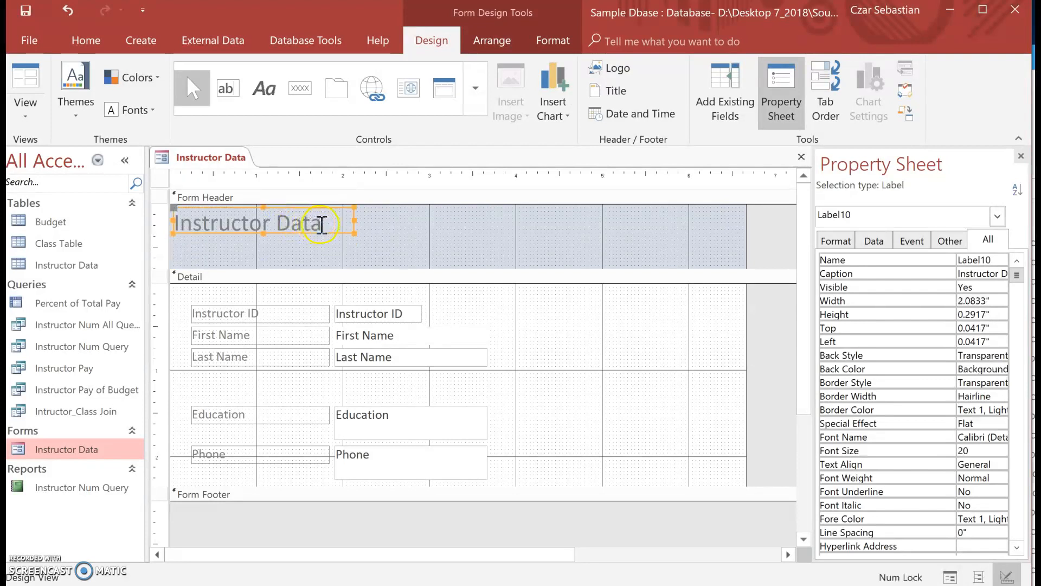
# - Change the header title to "Instructor Information" and shrink the Form Header section to fit just below it
pyautogui.doubleClick(317, 223)
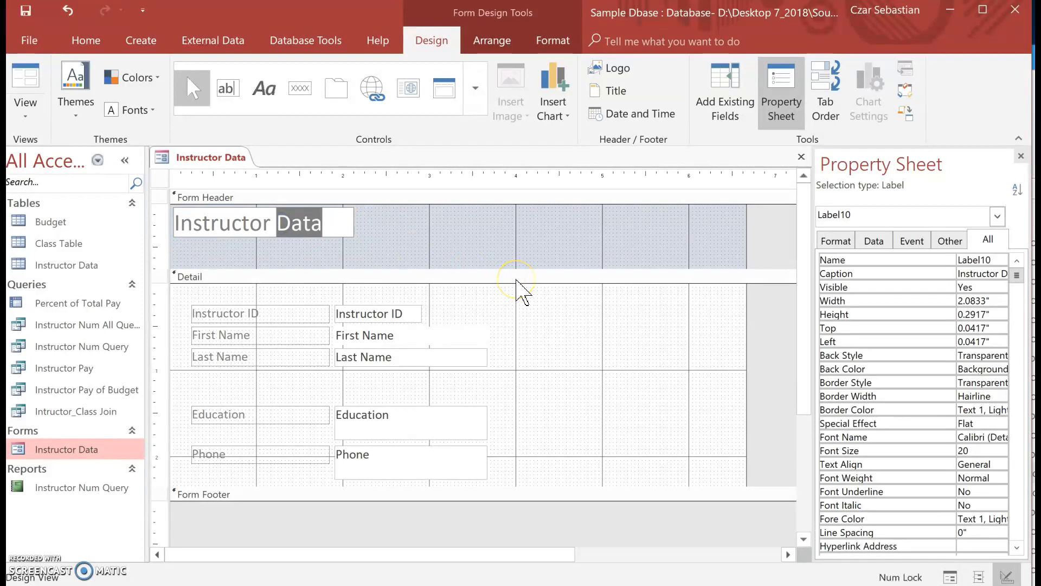
pyautogui.write('Informati')
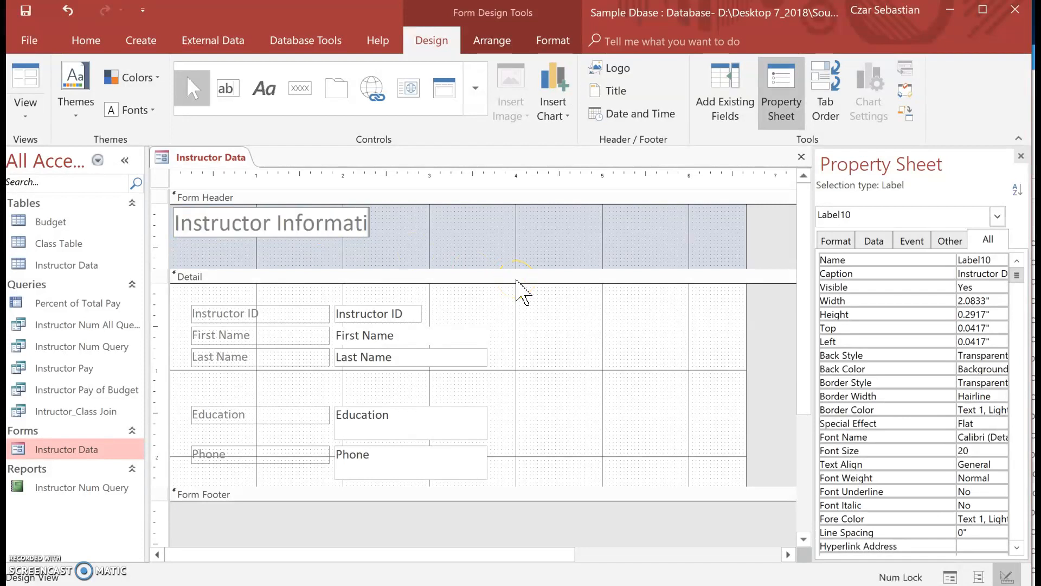
pyautogui.write('on')
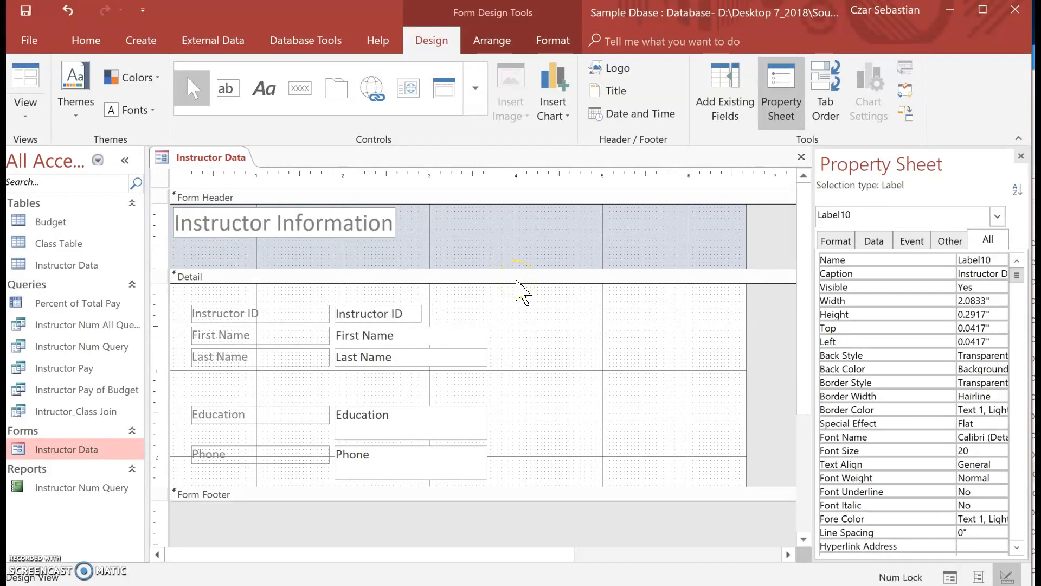
pyautogui.click(479, 308)
pyautogui.moveTo(286, 270); pyautogui.dragTo(283, 240)
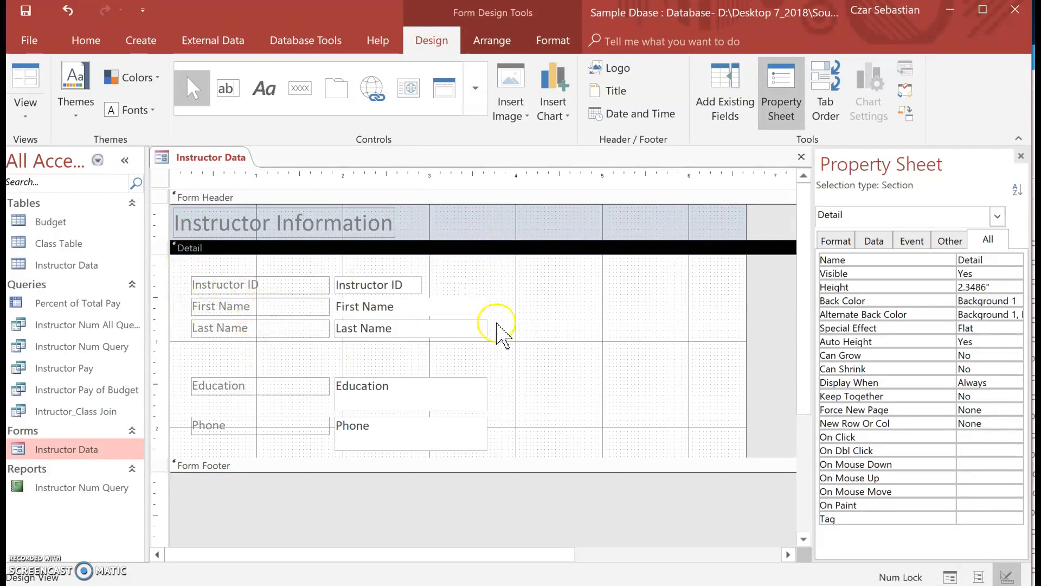
# - Move the Instructor ID, First Name and Last Name rows to the Detail section's upper-left corner, and delete the Instructor ID field with its label
pyautogui.moveTo(452, 353); pyautogui.dragTo(264, 260)
pyautogui.click(561, 285)
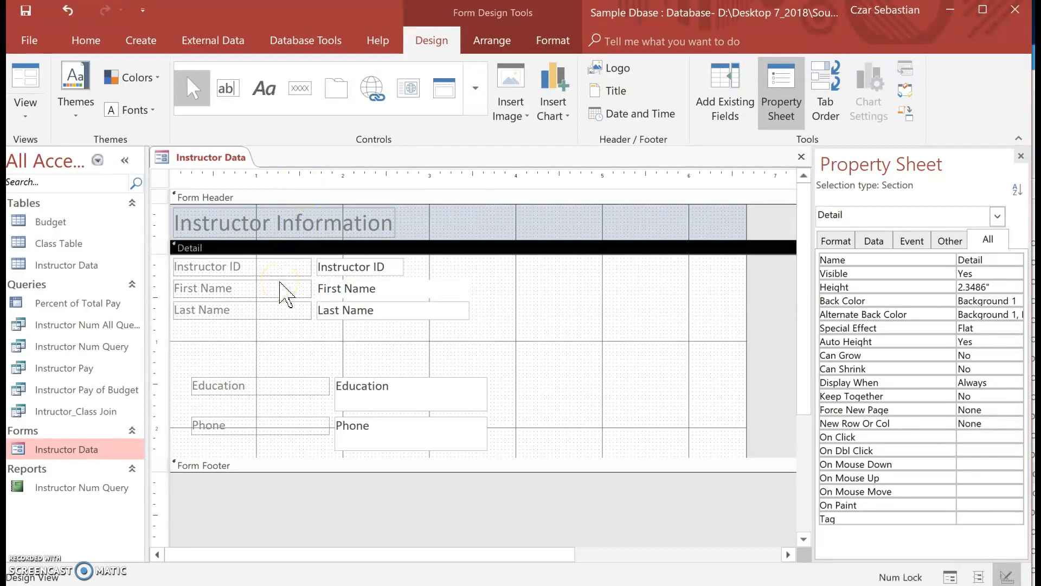
pyautogui.click(434, 268)
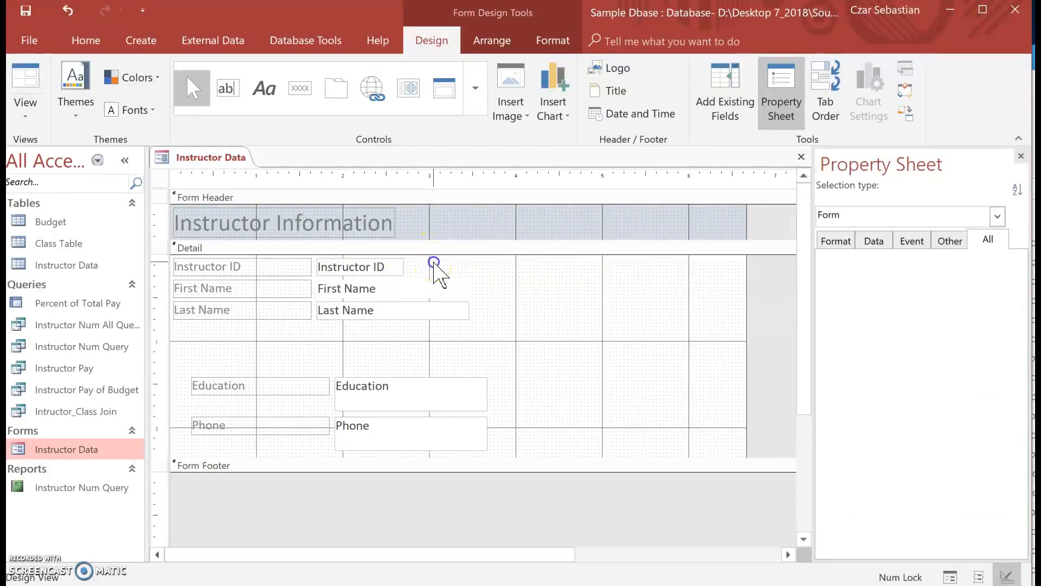
pyautogui.moveTo(434, 266); pyautogui.dragTo(283, 267)
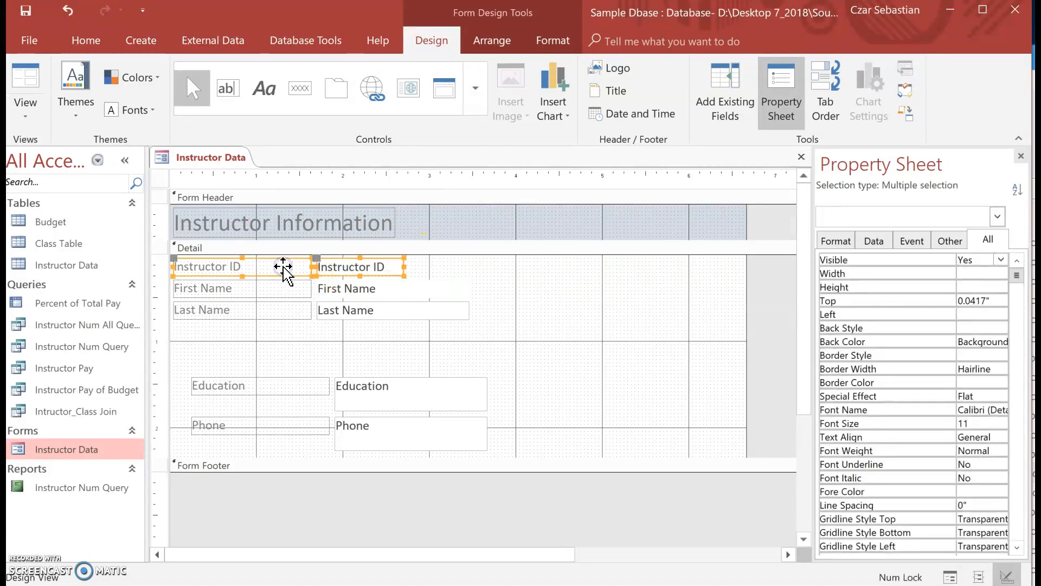
pyautogui.press('Delete')
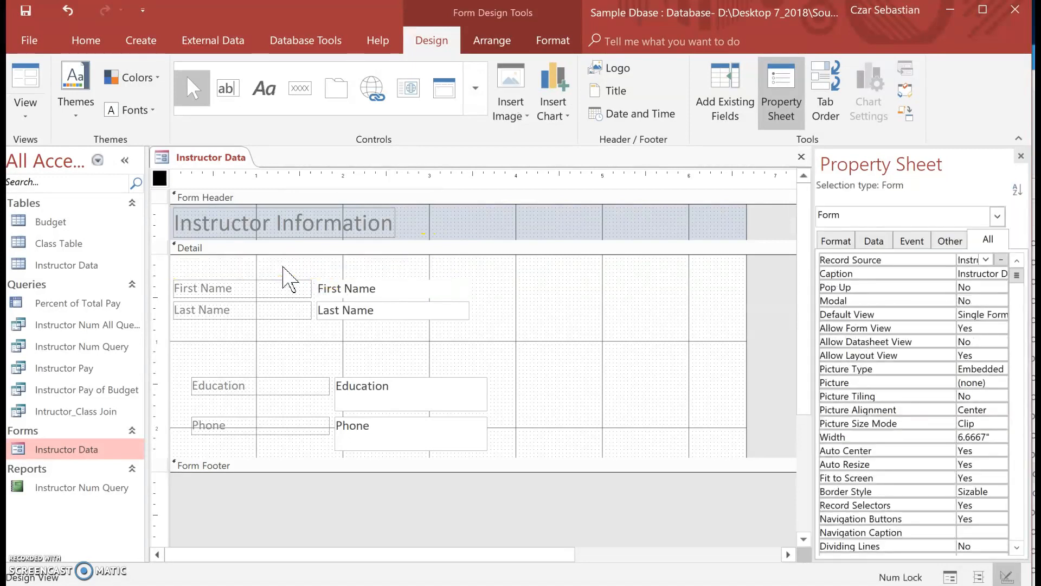
# - Move the First Name label and text box up to the top edge of the Detail section
pyautogui.click(326, 293)
pyautogui.click(525, 274)
pyautogui.moveTo(504, 294); pyautogui.dragTo(269, 260)
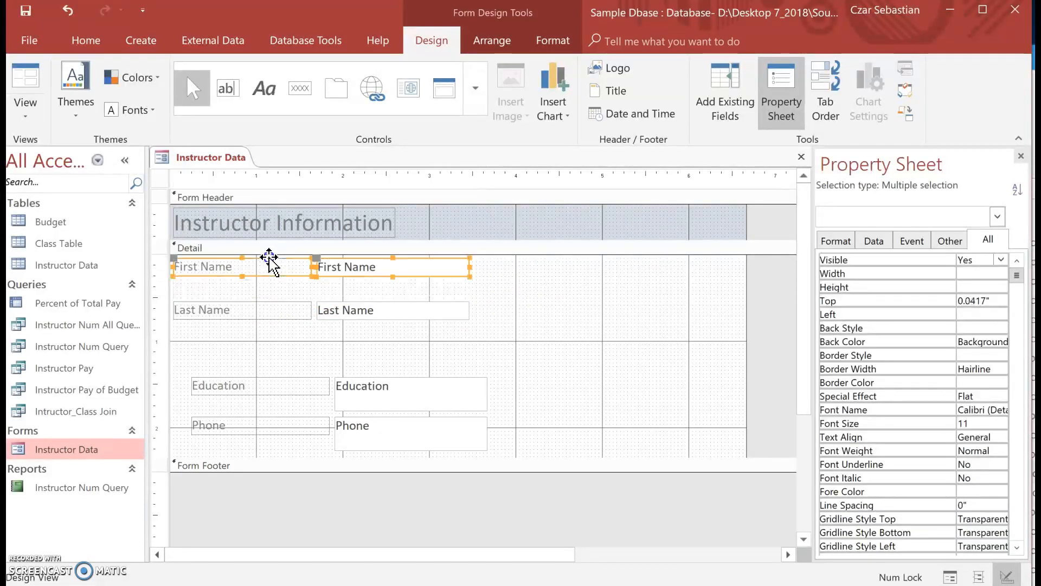
# - Delete the Last Name label and place the Last Name text box beside the First Name text box on the same row
pyautogui.click(282, 314)
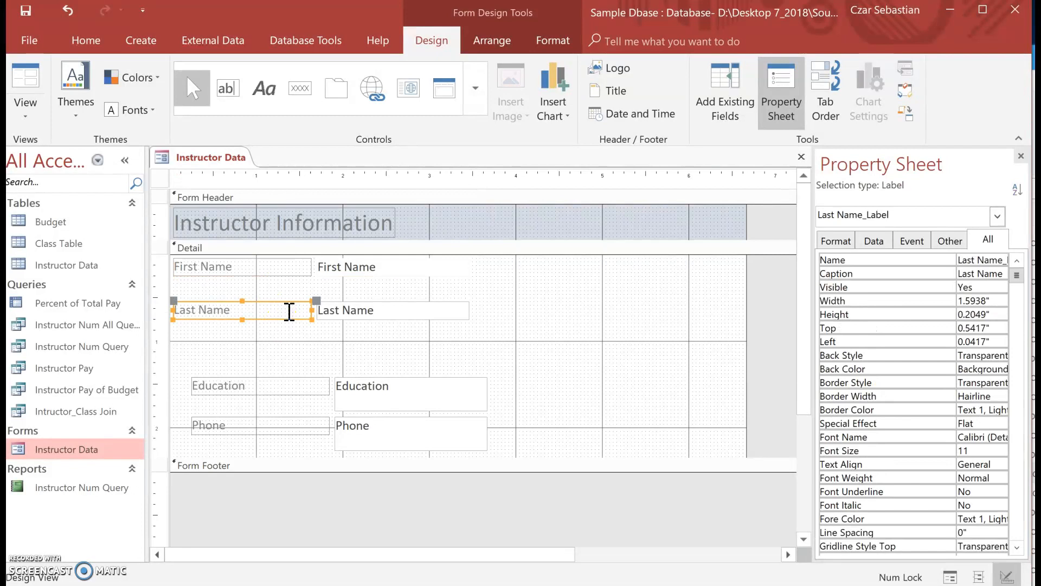
pyautogui.press('Delete')
pyautogui.moveTo(339, 312); pyautogui.dragTo(493, 270)
pyautogui.click(230, 307)
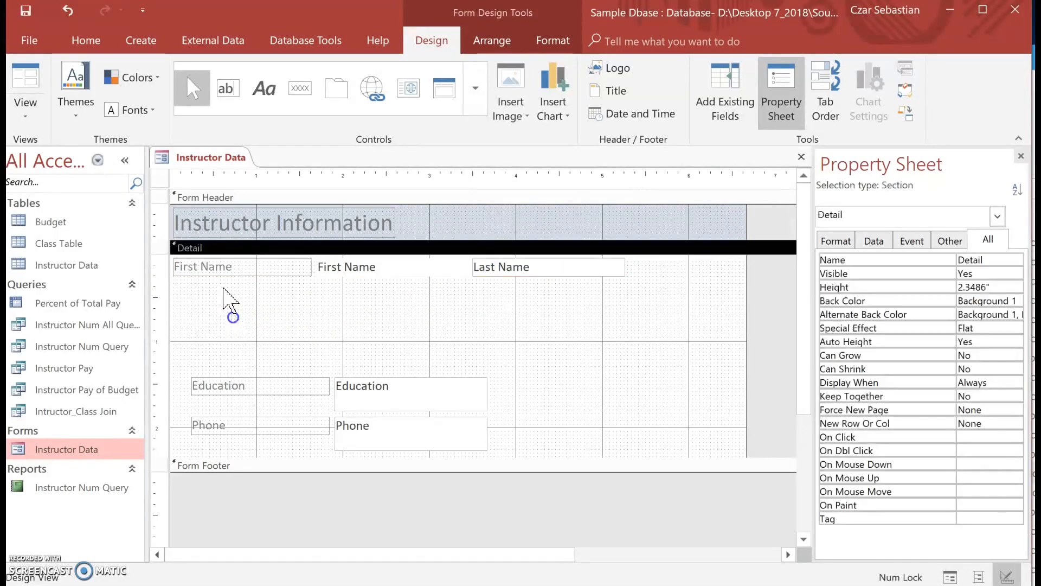
# - Change the text of the First Name label to "Instructor Name"
pyautogui.click(241, 264)
pyautogui.click(238, 267)
pyautogui.moveTo(238, 267); pyautogui.dragTo(176, 266)
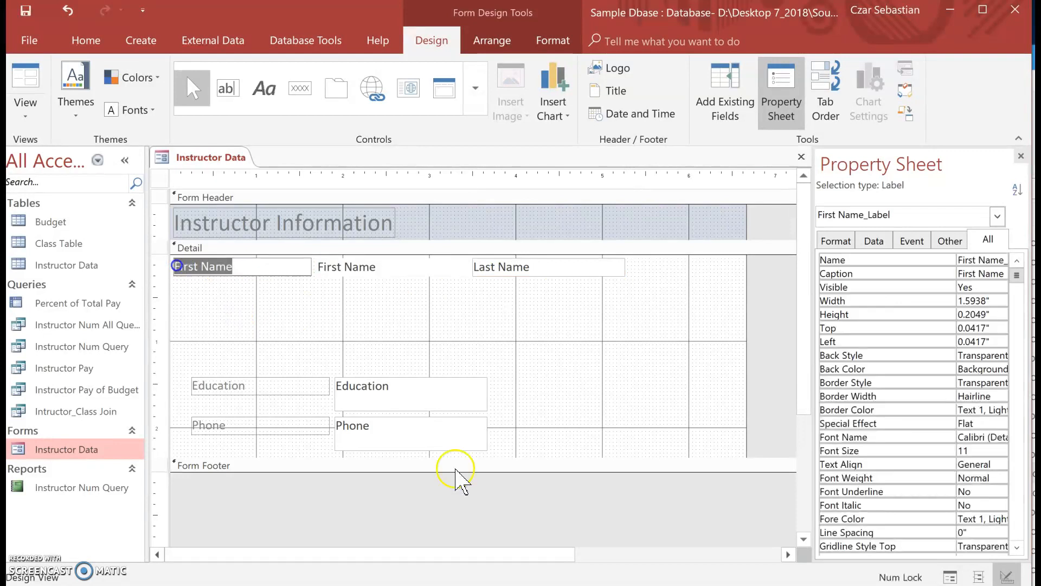
pyautogui.write('Instruct')
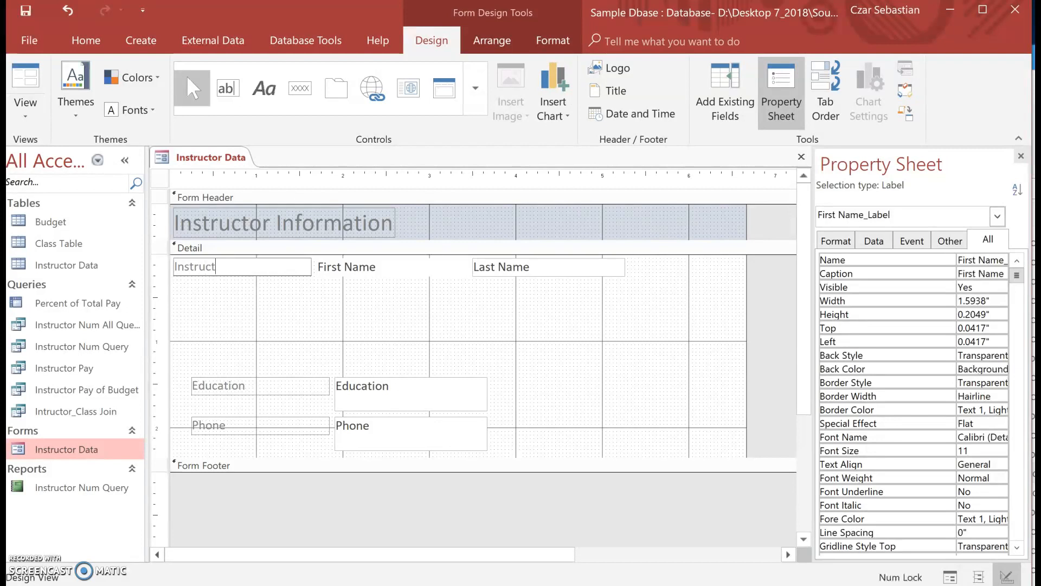
pyautogui.write('or Name')
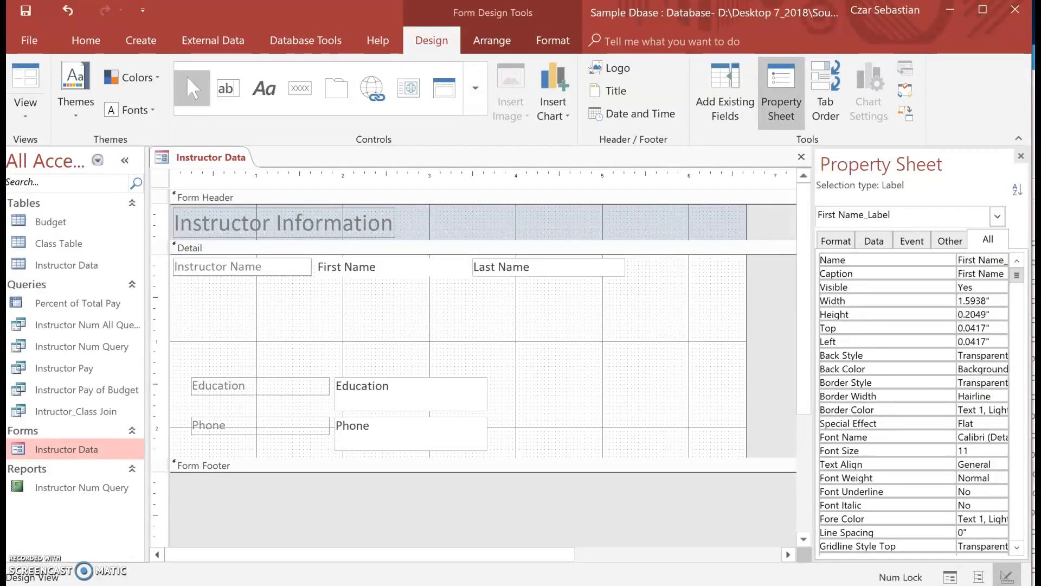
pyautogui.click(395, 340)
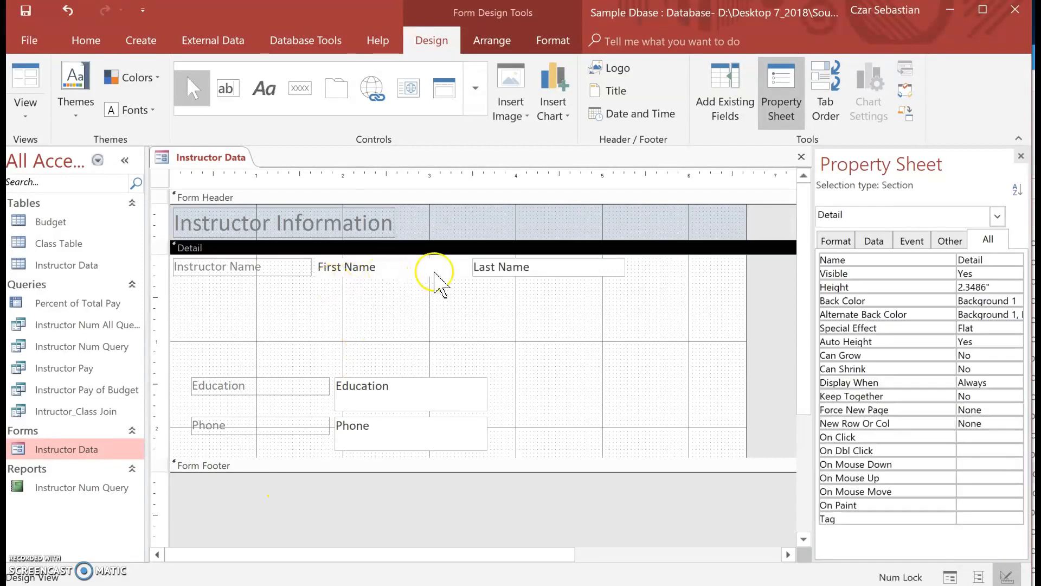
# - Move the Education label and text box directly beneath the instructor name row, aligned with its left edge
pyautogui.click(263, 393)
pyautogui.moveTo(267, 396); pyautogui.dragTo(249, 304)
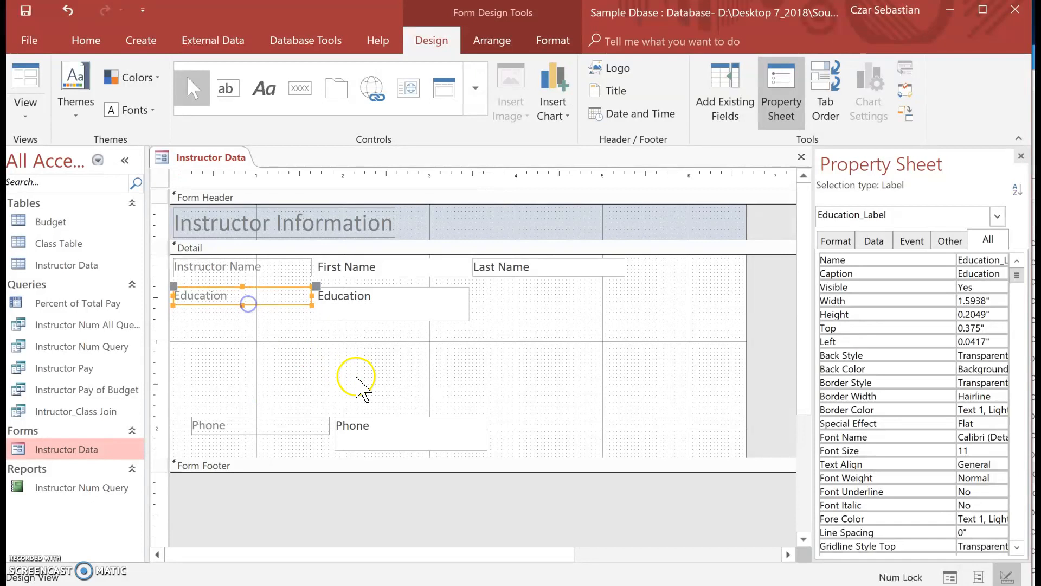
pyautogui.click(414, 337)
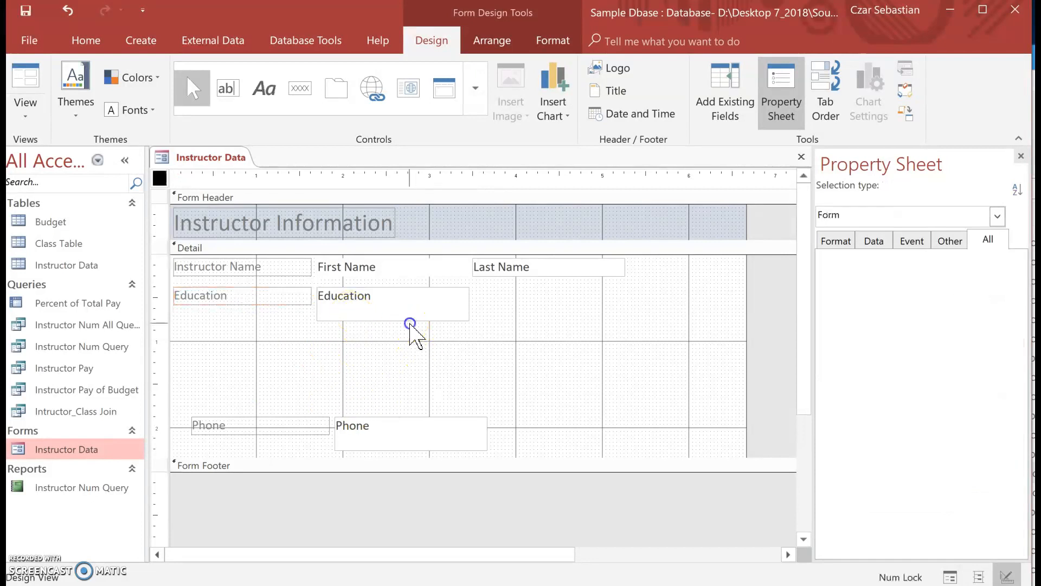
# - Widen the Education text box to about 4.68 inches and reduce its height to a single line
pyautogui.click(464, 299)
pyautogui.moveTo(470, 304); pyautogui.dragTo(722, 288)
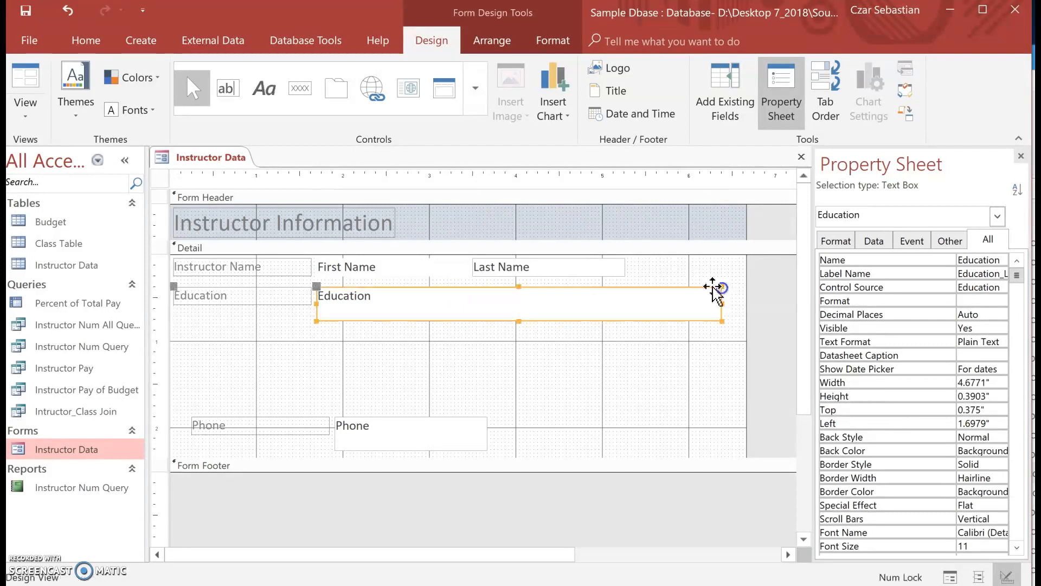
pyautogui.moveTo(519, 320); pyautogui.dragTo(516, 304)
pyautogui.click(496, 333)
# - Move the Phone label and text box directly beneath the Education row, aligned with its left edge
pyautogui.click(303, 422)
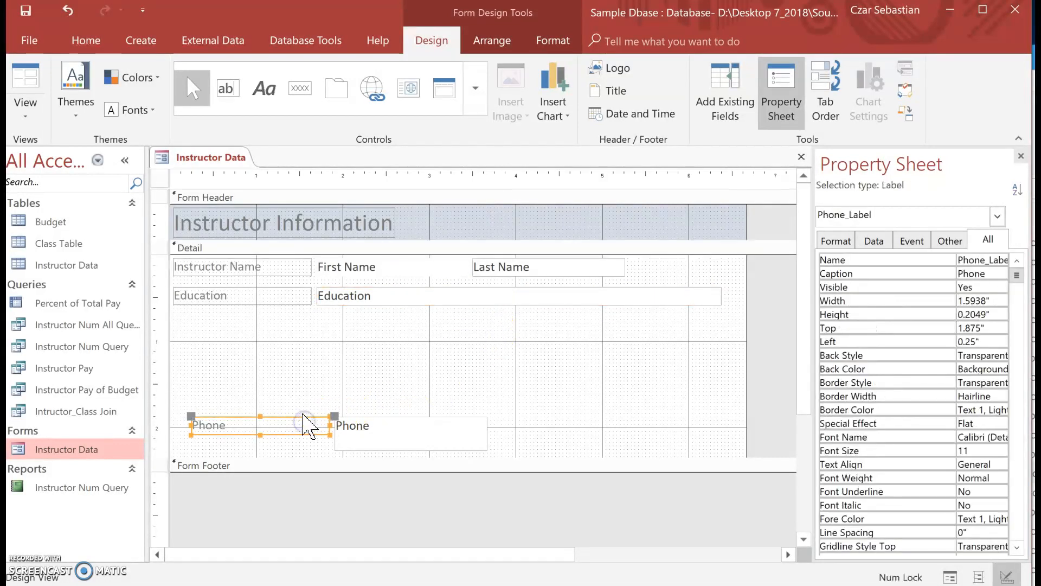
pyautogui.moveTo(310, 429); pyautogui.dragTo(286, 316)
pyautogui.click(407, 355)
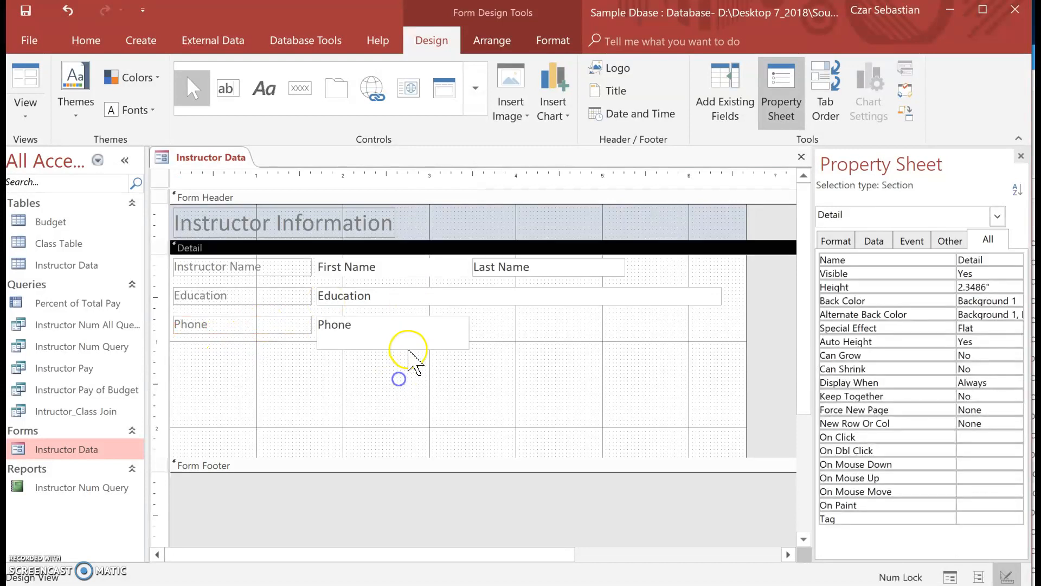
# - Reduce the Phone text box's height to about 0.21 inch and widen it to about 4.68 inches to match Education
pyautogui.click(406, 347)
pyautogui.click(389, 350)
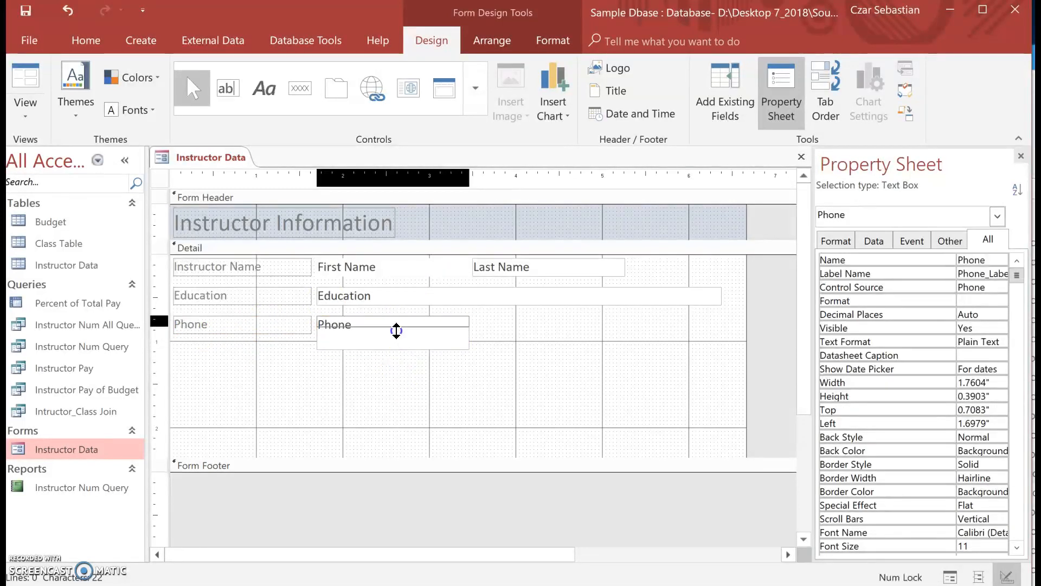
pyautogui.moveTo(401, 338); pyautogui.dragTo(401, 335)
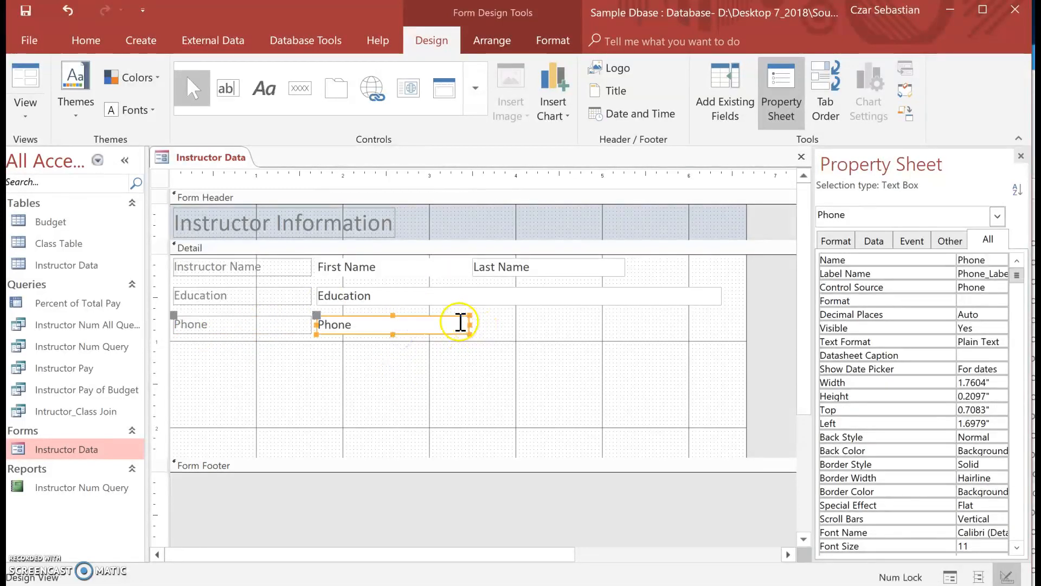
pyautogui.moveTo(468, 326); pyautogui.dragTo(720, 317)
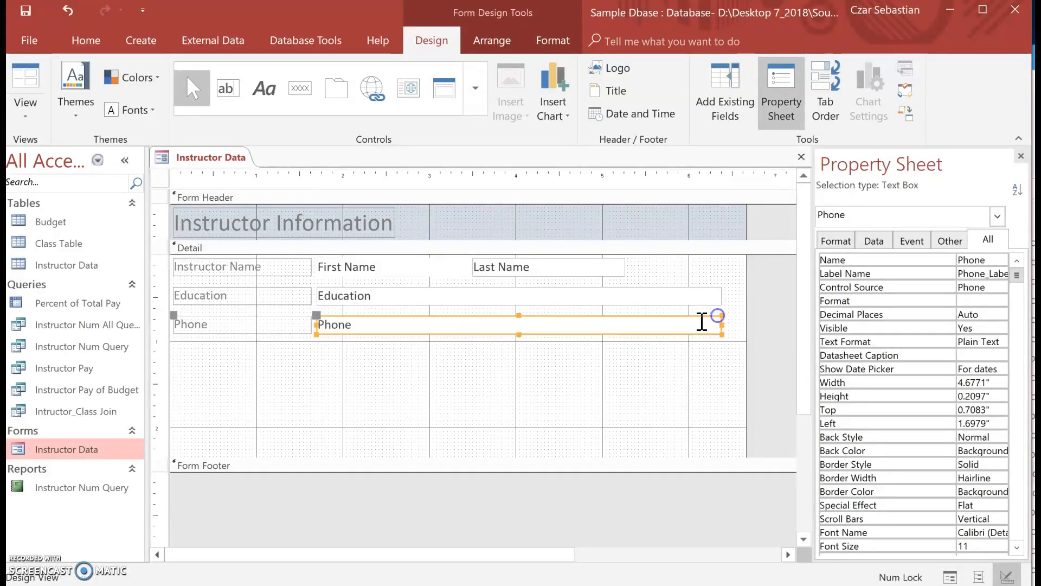
pyautogui.click(233, 406)
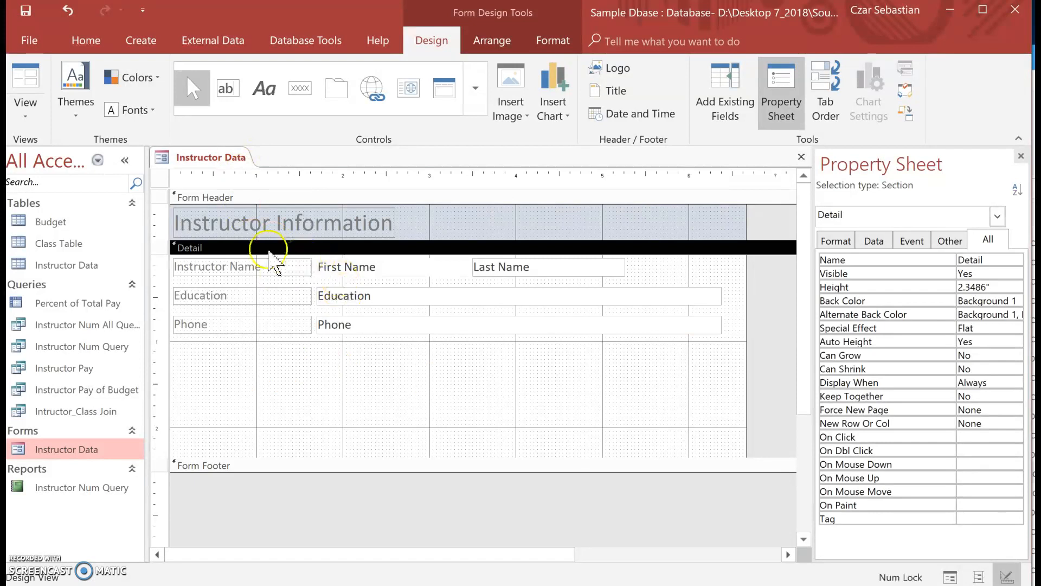
pyautogui.click(234, 342)
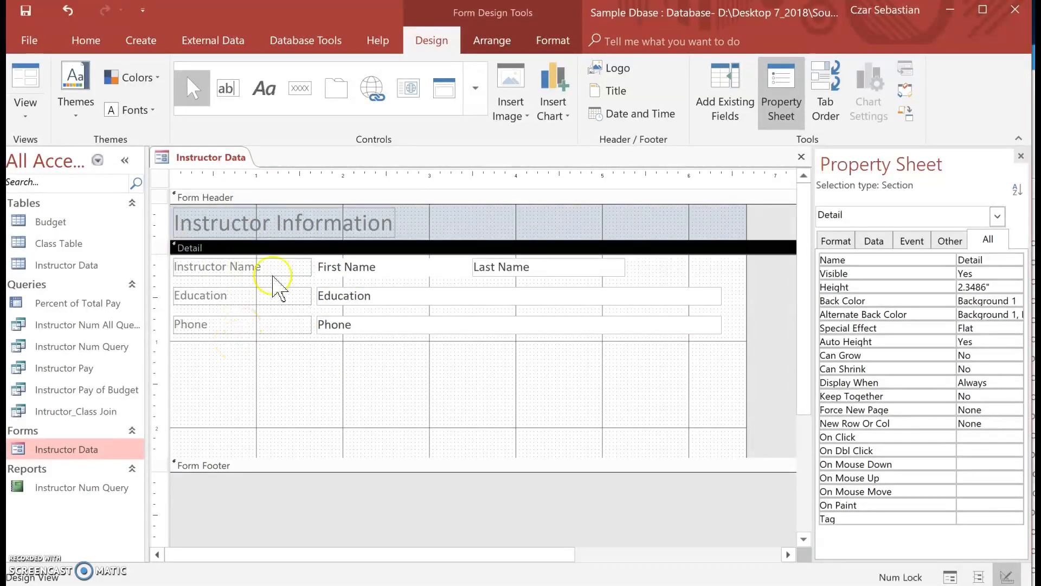
# - Add a label about 1.63 inches wide reading "Instructor Name" below the Phone row in the Detail section
pyautogui.click(264, 88)
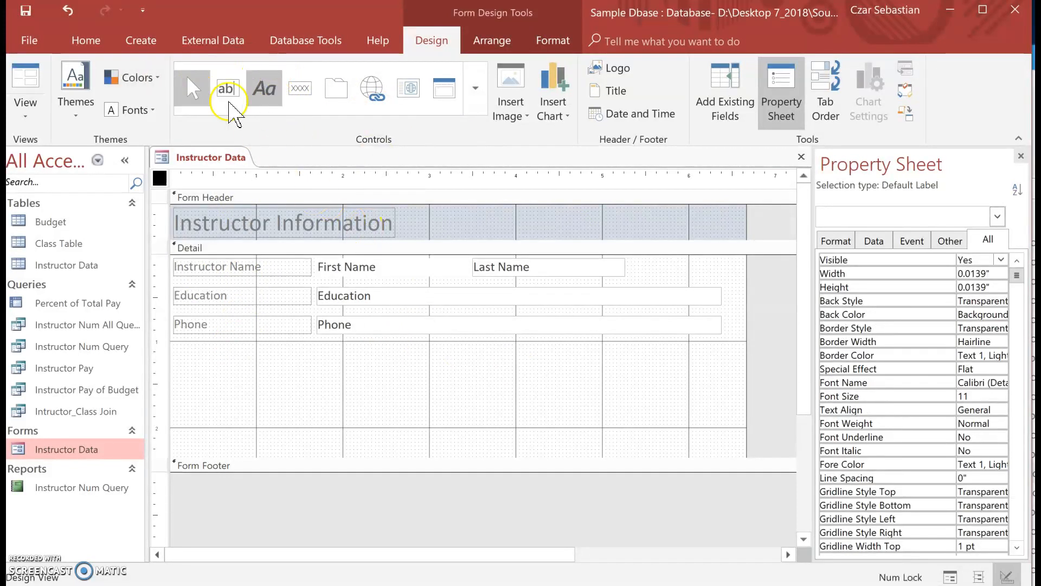
pyautogui.click(256, 83)
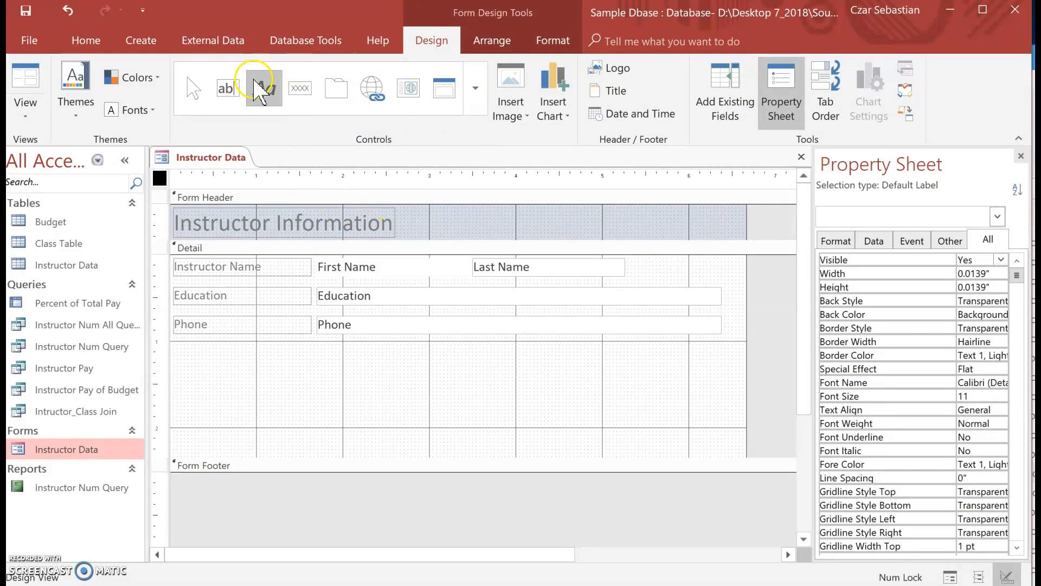
pyautogui.moveTo(181, 363); pyautogui.dragTo(320, 384)
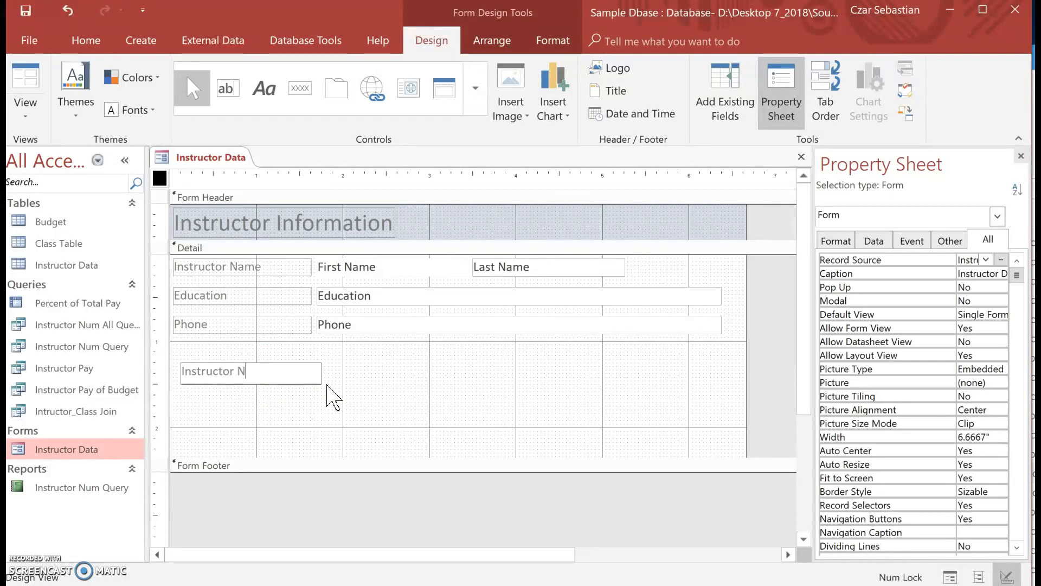
pyautogui.click(303, 400)
# - Resize the new Instructor Name label below the Phone row to about 1.46 by 0.21 inches
pyautogui.click(317, 379)
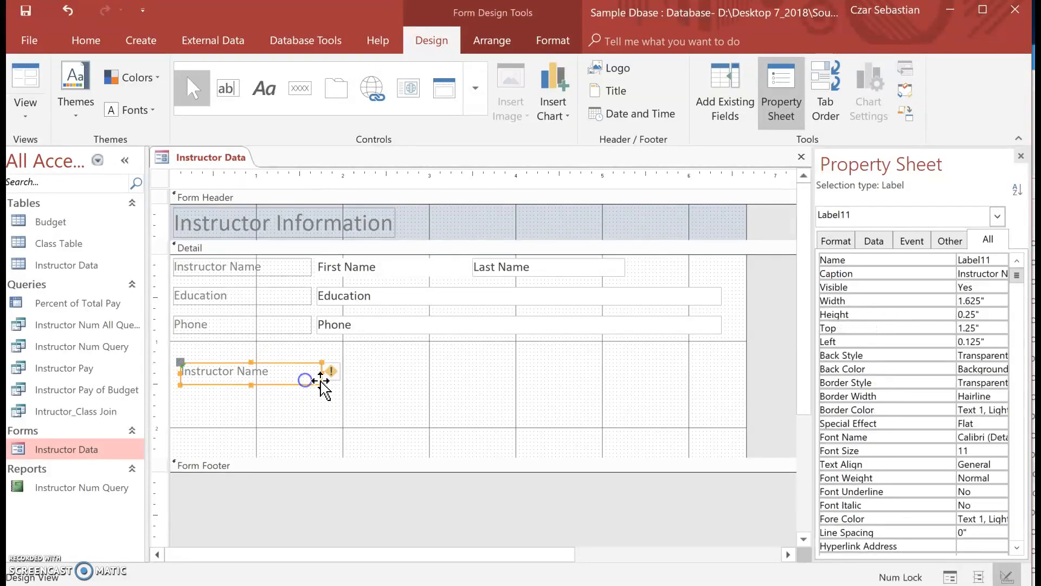
pyautogui.moveTo(322, 383); pyautogui.dragTo(308, 381)
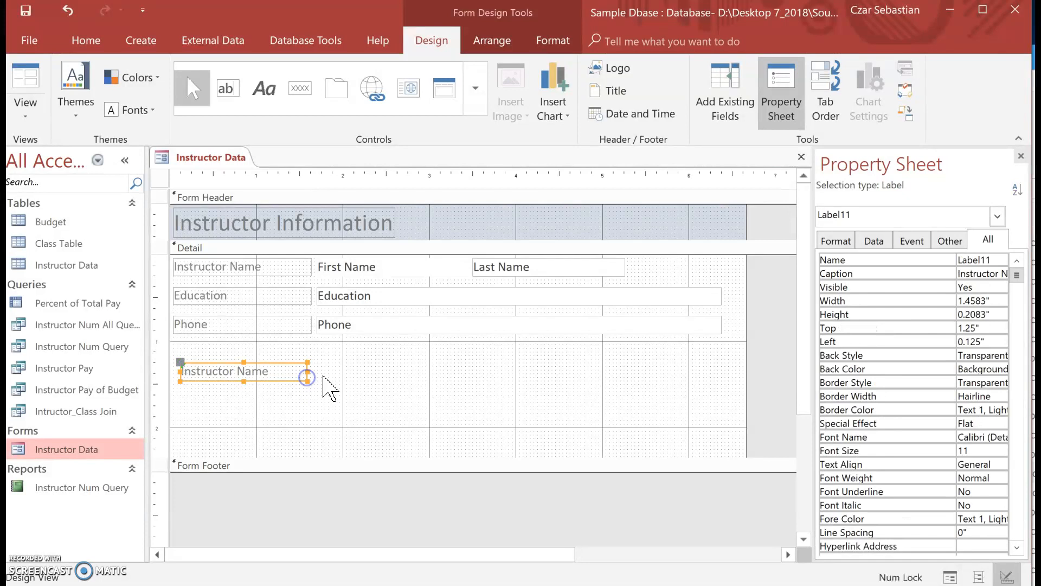
pyautogui.moveTo(323, 380)
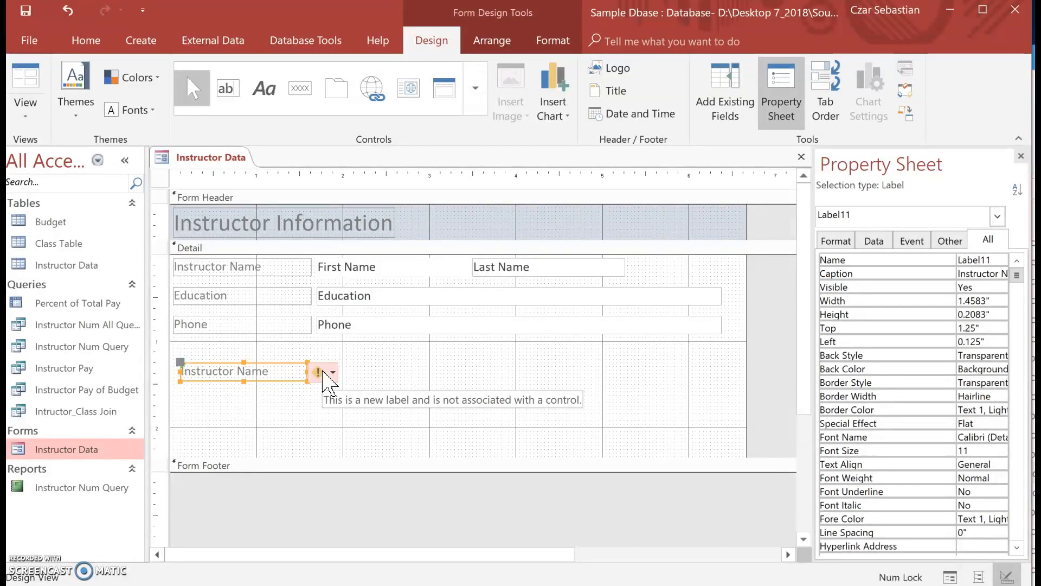
# - Add a text box about 1.71 by 0.20 inches beside the lower Instructor Name label in the Detail section
pyautogui.click(377, 365)
pyautogui.click(210, 87)
pyautogui.click(226, 89)
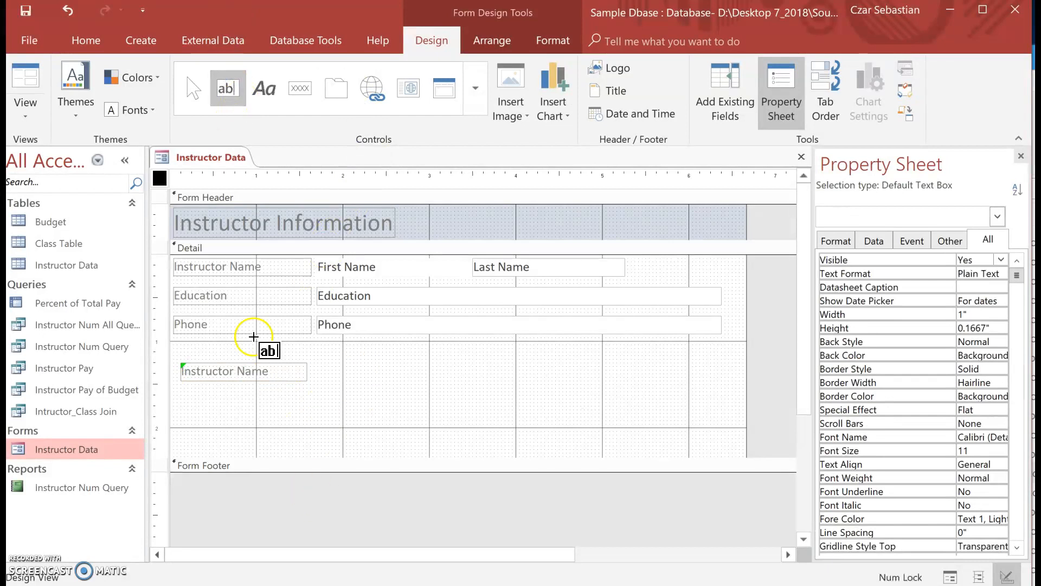
pyautogui.moveTo(321, 362); pyautogui.dragTo(470, 382)
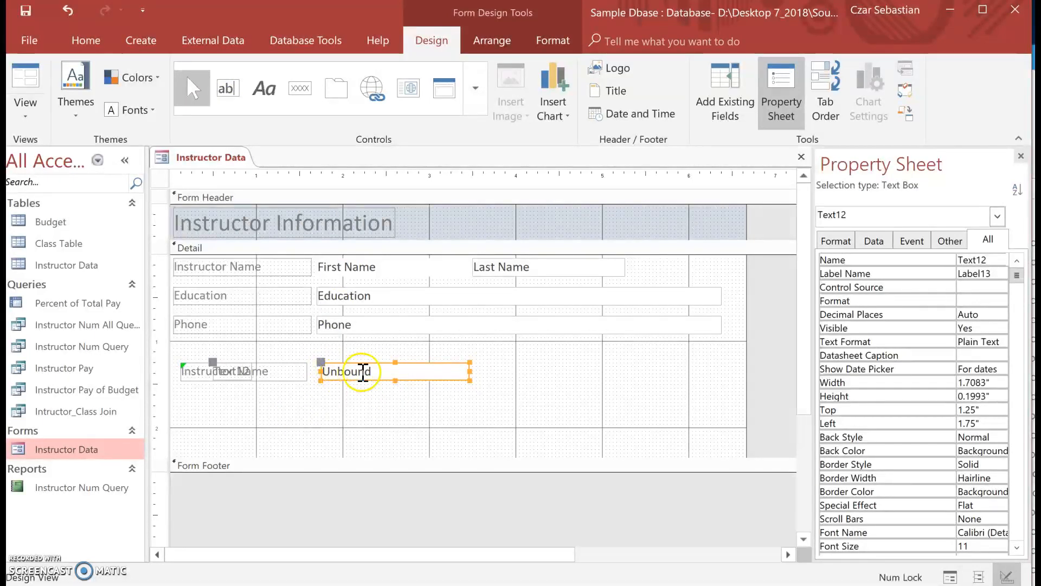
# - Move the new unbound text box together with its attached label clear of the Instructor Name label, to about 3.21 inches left and 1.46 inches top
pyautogui.click(238, 373)
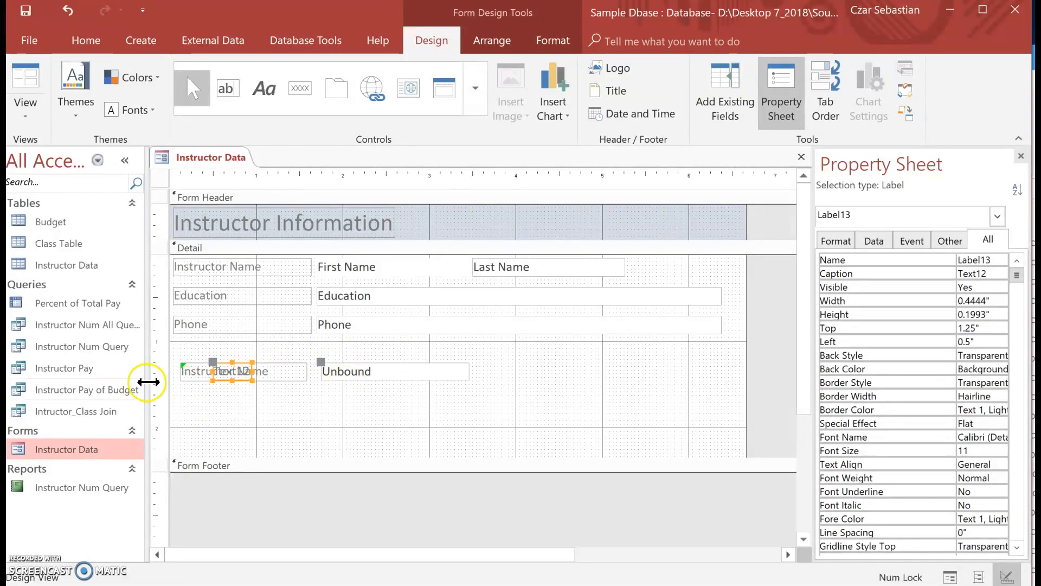
pyautogui.click(394, 395)
pyautogui.click(391, 376)
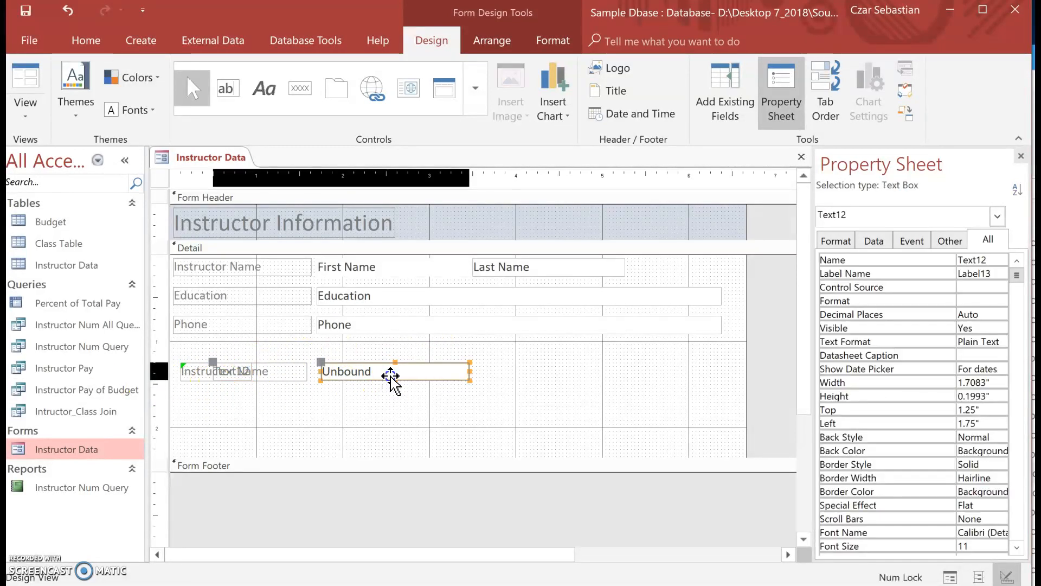
pyautogui.moveTo(381, 380); pyautogui.dragTo(507, 398)
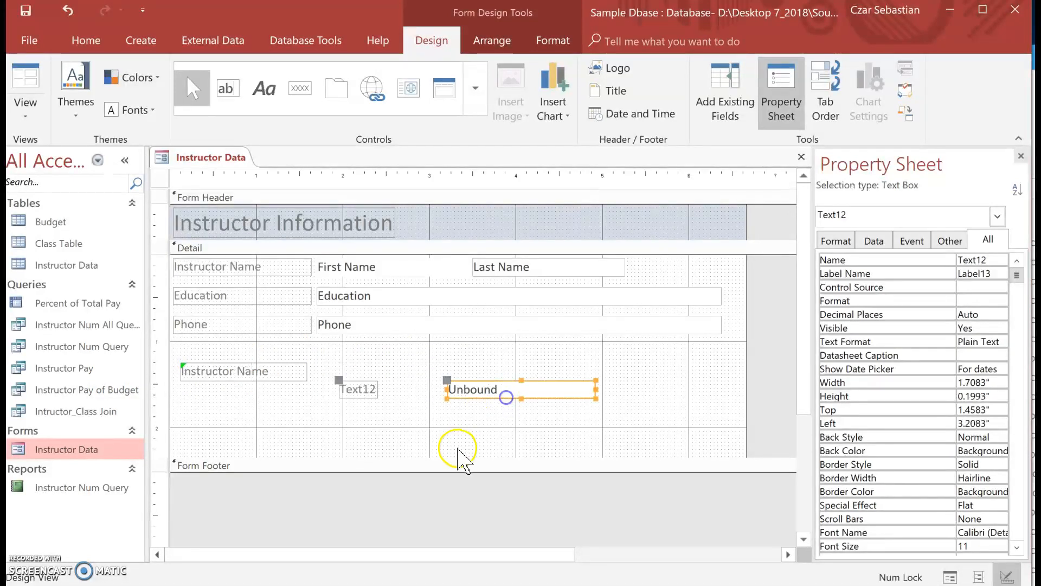
# - Delete the unbound text box's attached label and move the text box back beside the lower Instructor Name label
pyautogui.click(396, 400)
pyautogui.click(349, 391)
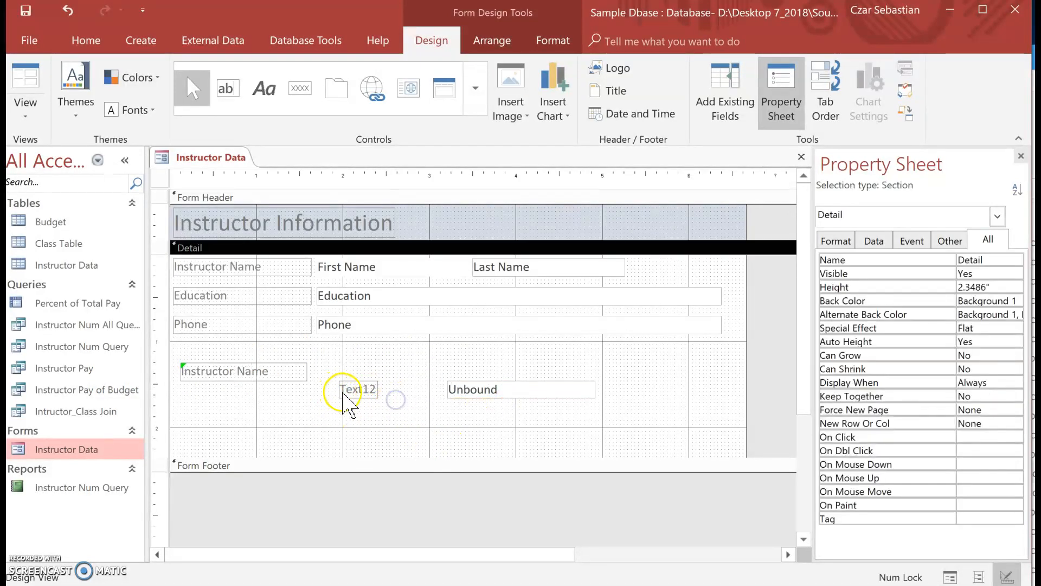
pyautogui.press('Delete')
pyautogui.click(521, 398)
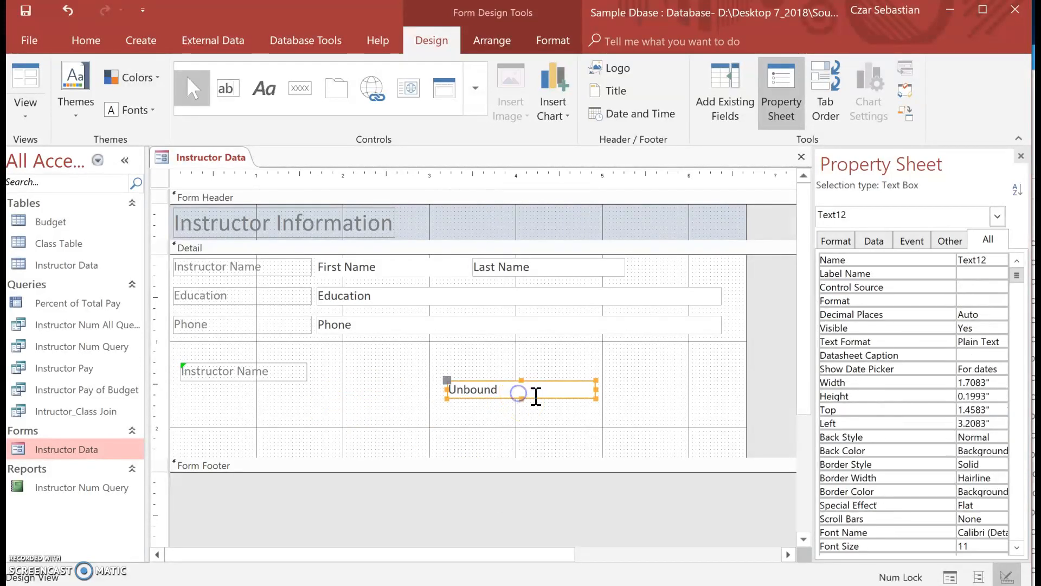
pyautogui.moveTo(539, 400); pyautogui.dragTo(408, 380)
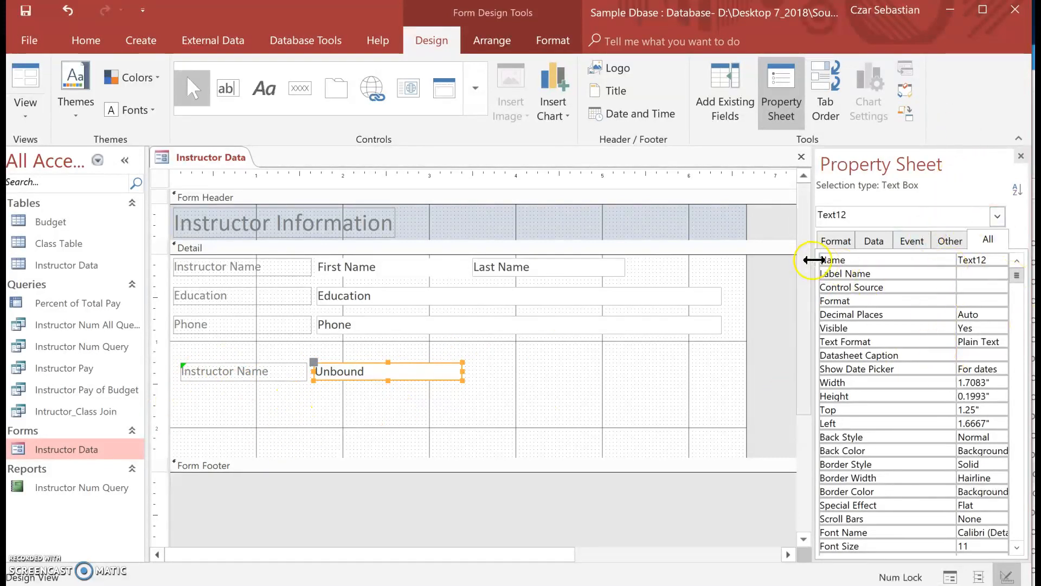
# - Rename the unbound text box as txtInstFullName
pyautogui.click(992, 260)
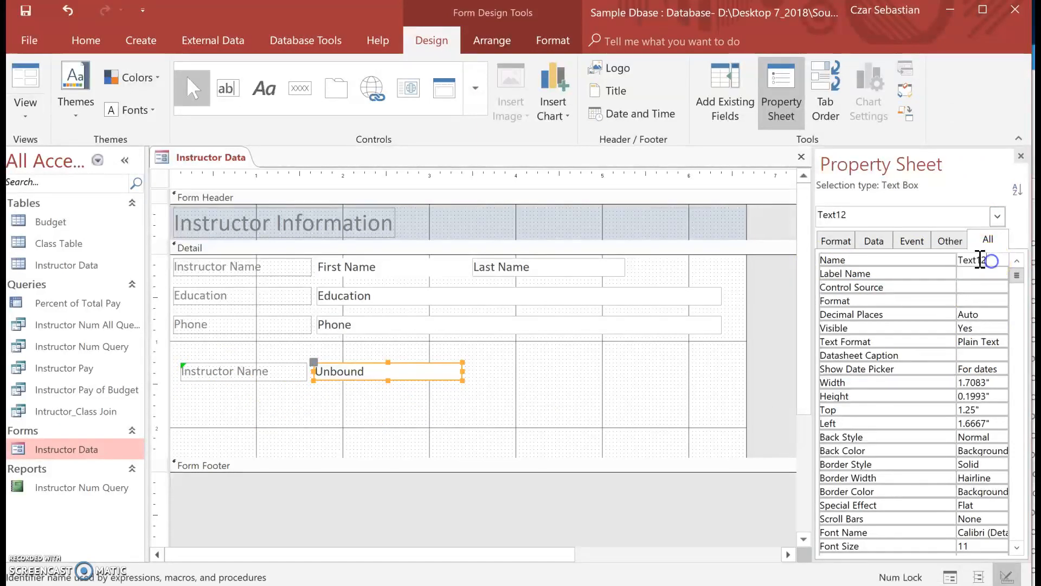
pyautogui.moveTo(995, 260); pyautogui.dragTo(933, 261)
pyautogui.write('txtInstFullN')
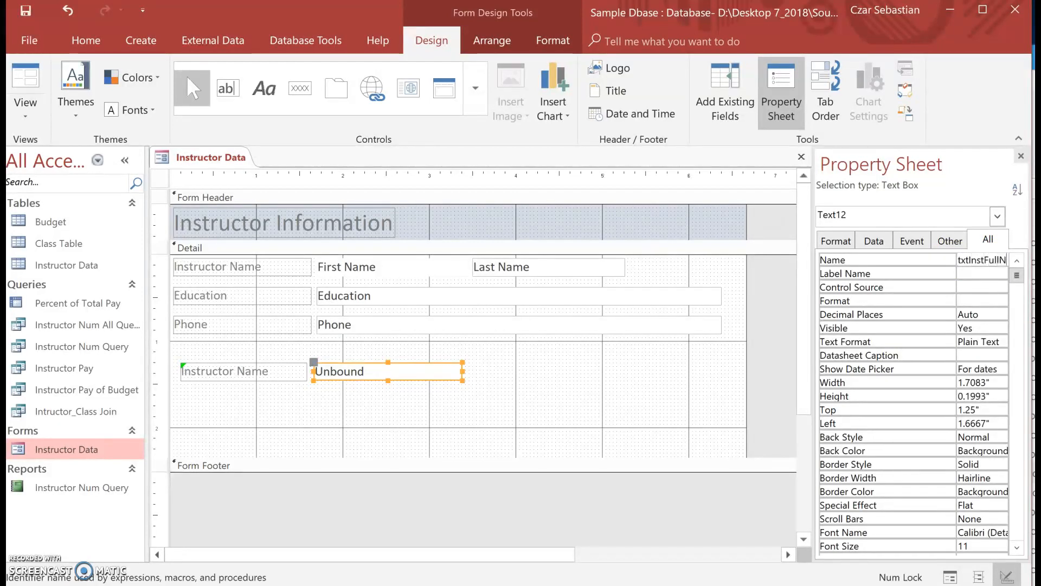
pyautogui.click(976, 274)
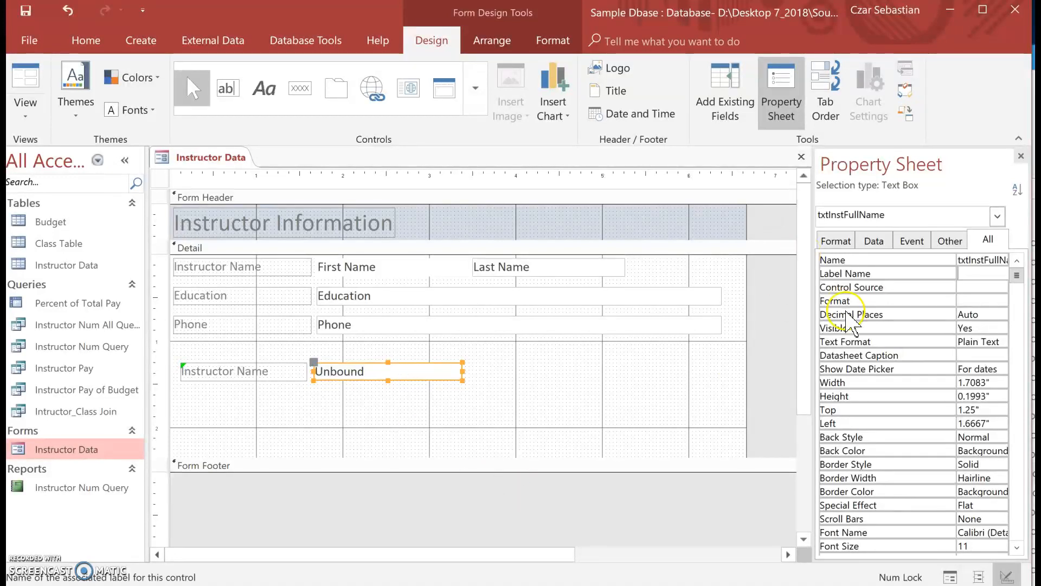
# - Open the Expression Builder for the txtInstFullName text box's Control Source
pyautogui.click(969, 288)
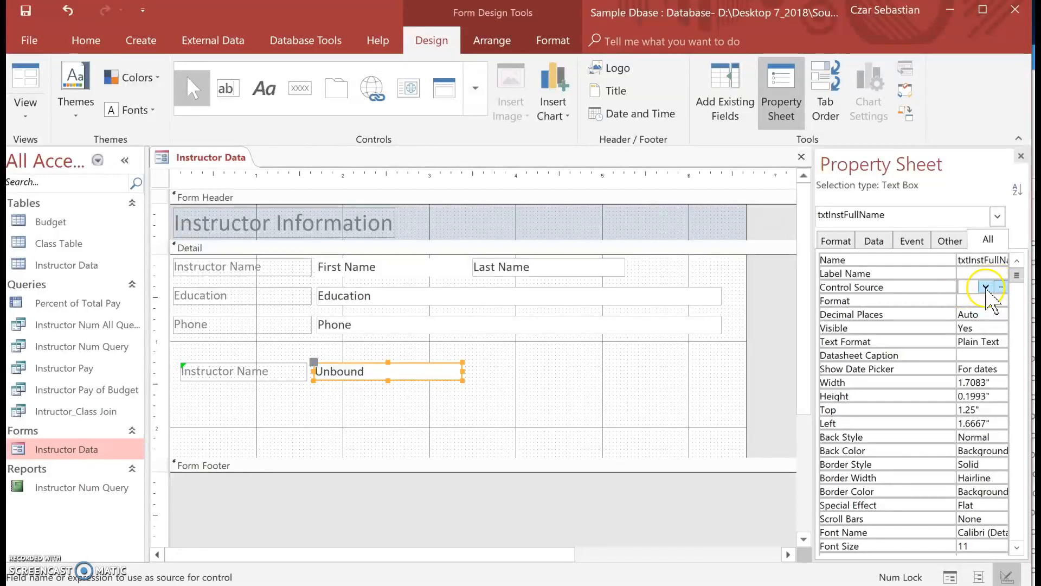
pyautogui.click(986, 287)
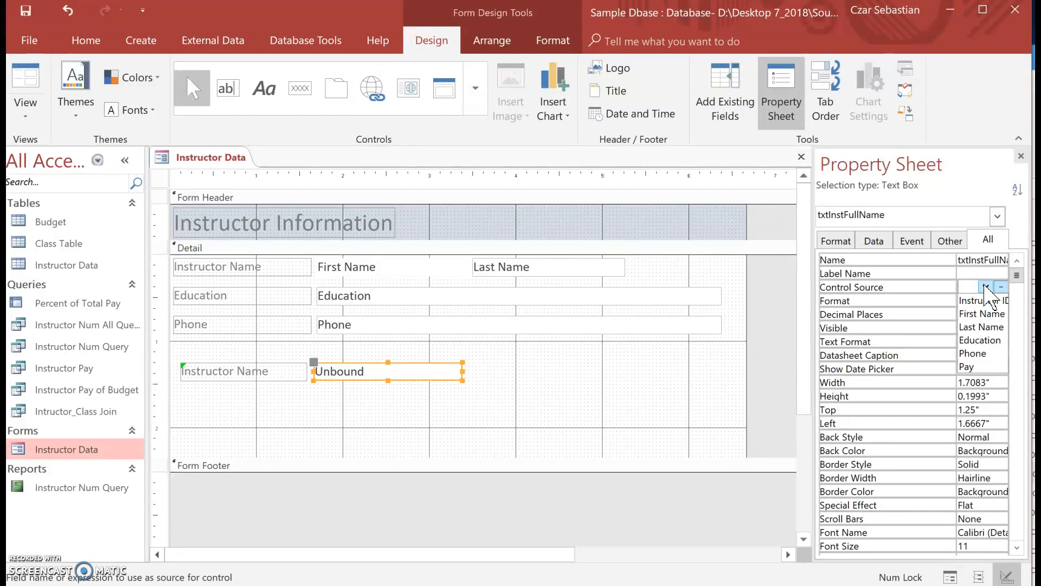
pyautogui.click(972, 276)
pyautogui.click(963, 291)
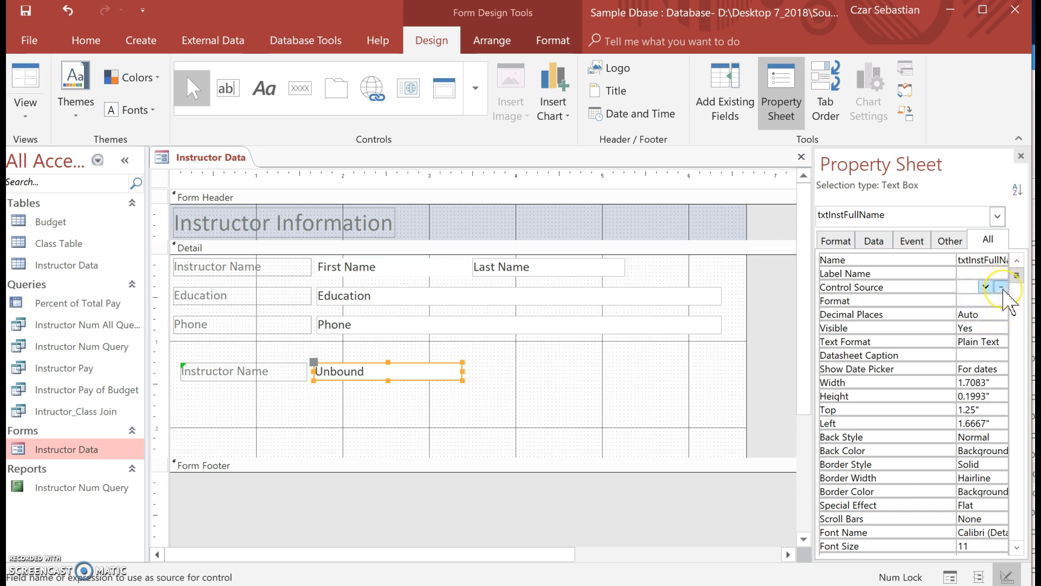
pyautogui.click(1001, 287)
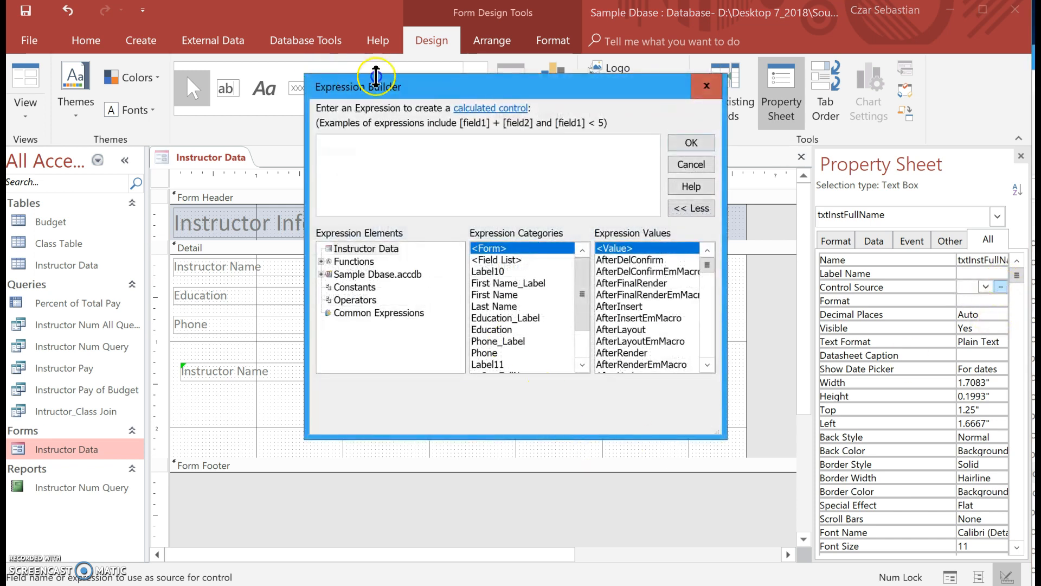
pyautogui.moveTo(414, 85); pyautogui.dragTo(619, 187)
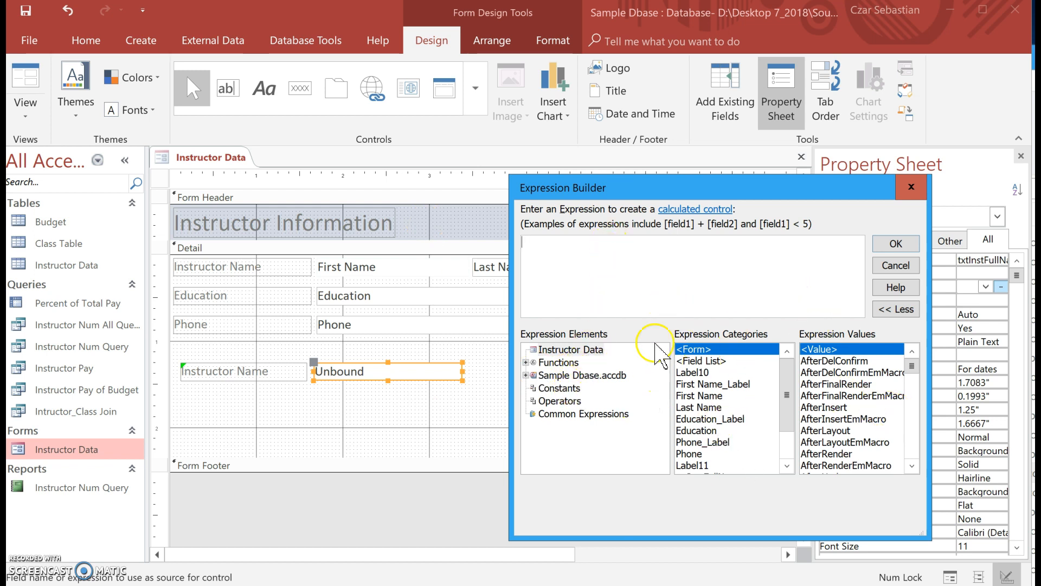
# - Build the expression [First Name] & " " & [Last Name] and apply it as the text box's Control Source
pyautogui.doubleClick(699, 396)
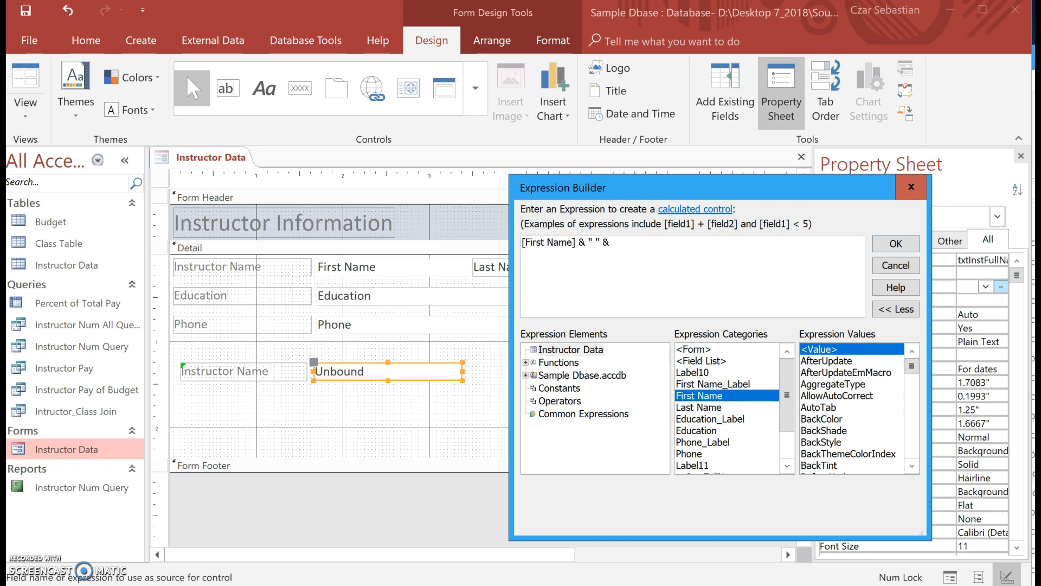
pyautogui.click(695, 407)
pyautogui.doubleClick(696, 408)
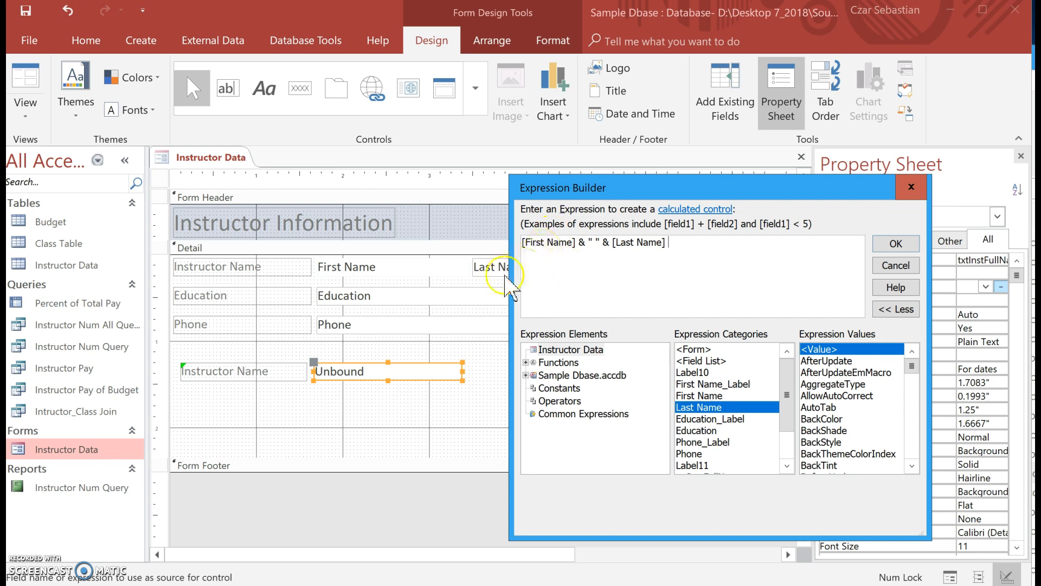
pyautogui.click(599, 247)
pyautogui.click(608, 244)
pyautogui.click(677, 274)
pyautogui.click(659, 244)
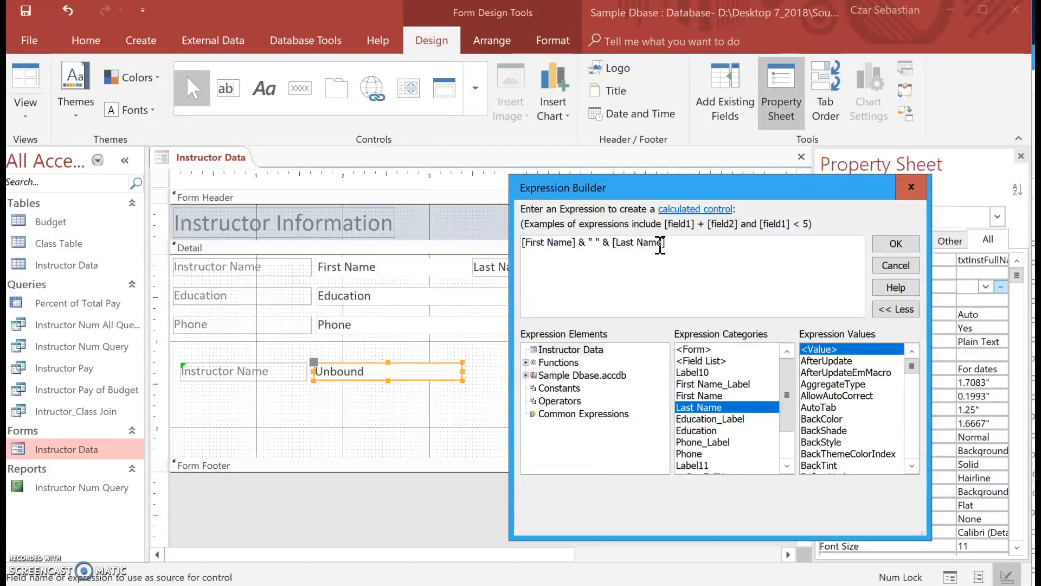
pyautogui.click(895, 246)
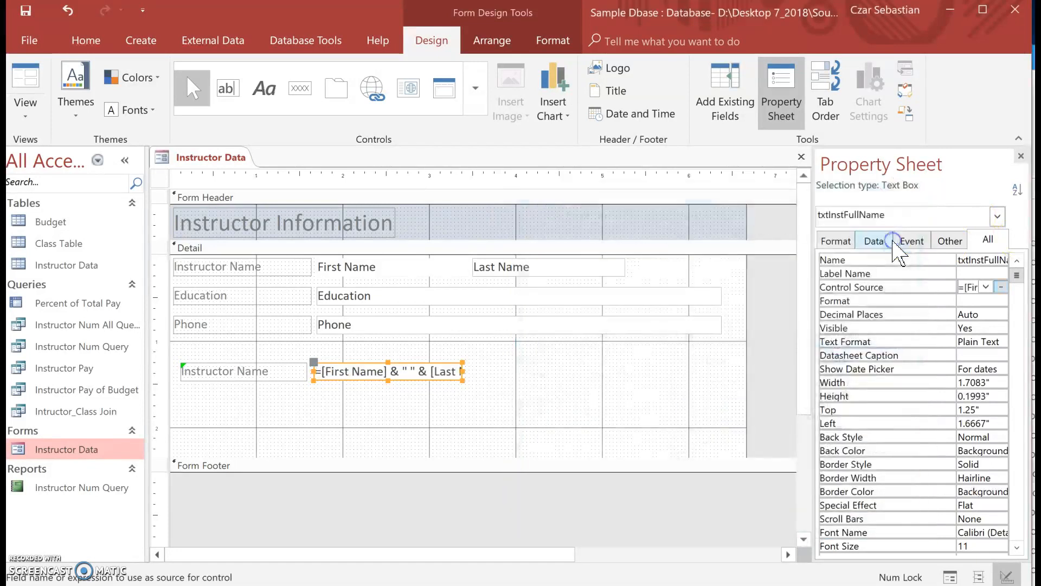
# - Check the combined instructor name in Form View and return to Design View
pyautogui.click(593, 411)
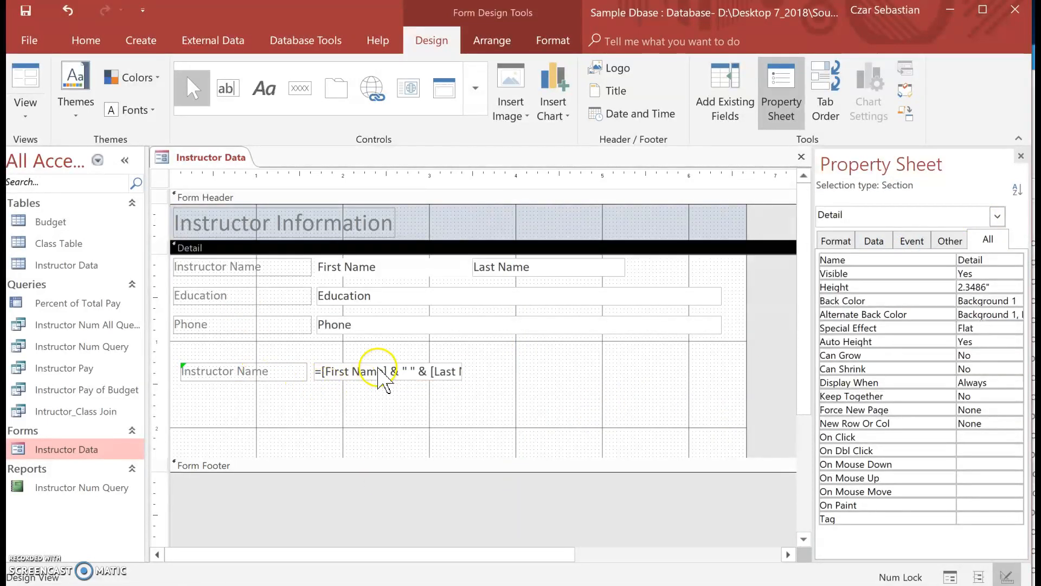
pyautogui.click(31, 85)
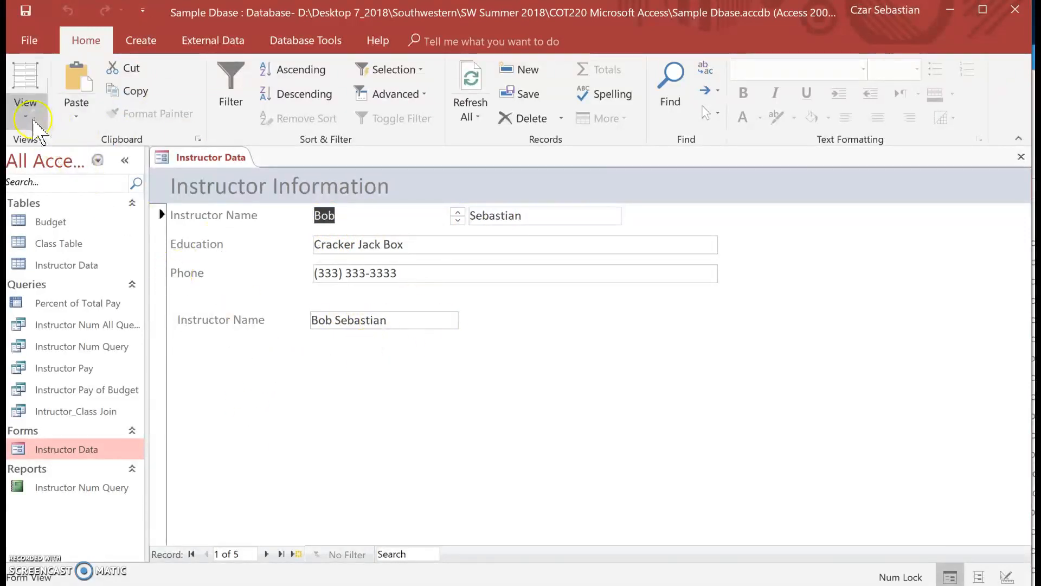
pyautogui.click(23, 115)
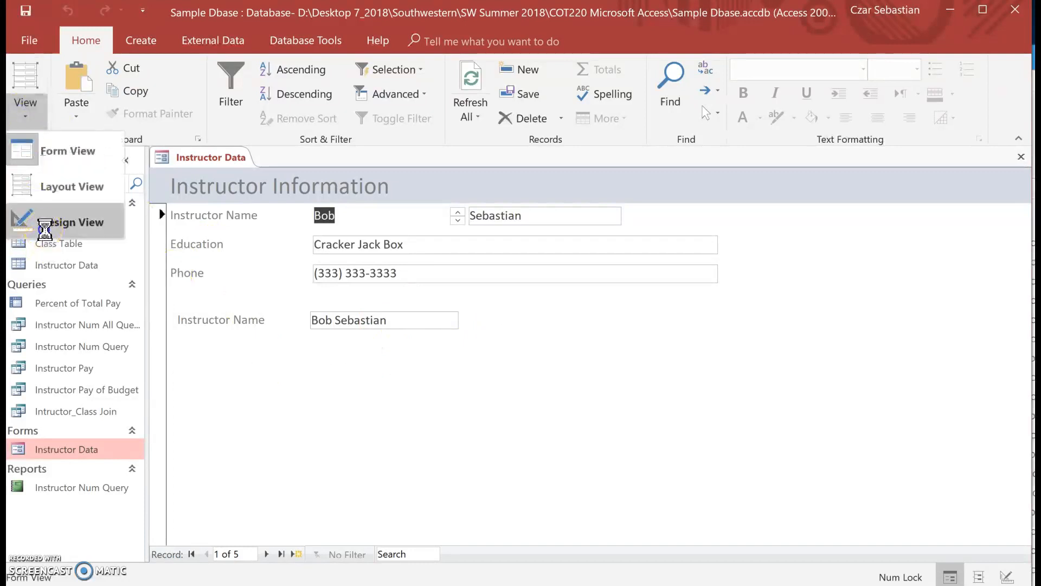
pyautogui.click(25, 222)
# - Delete the original Instructor Name label and the First Name and Last Name text boxes above the Education row
pyautogui.click(312, 281)
pyautogui.moveTo(668, 277); pyautogui.dragTo(295, 264)
pyautogui.press('Delete')
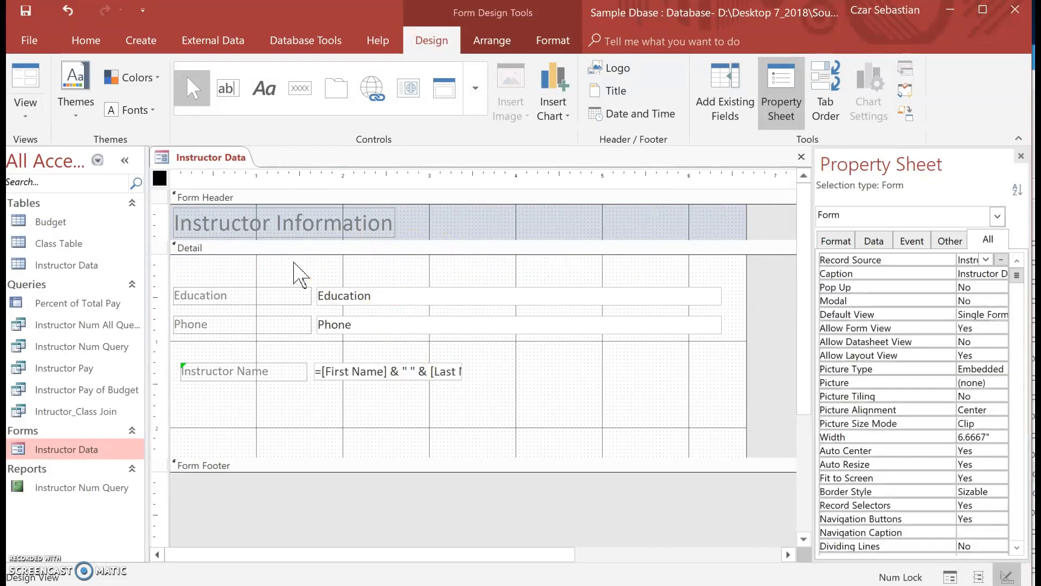
# - Move the remaining Instructor Name label and the full-name text box above the Education row, aligned with the fields below
pyautogui.click(504, 380)
pyautogui.moveTo(505, 379); pyautogui.dragTo(259, 271)
pyautogui.click(266, 372)
pyautogui.moveTo(322, 266)
pyautogui.mouseDown()
pyautogui.moveTo(302, 266)
pyautogui.moveTo(318, 262)
pyautogui.mouseUp()
pyautogui.click(367, 414)
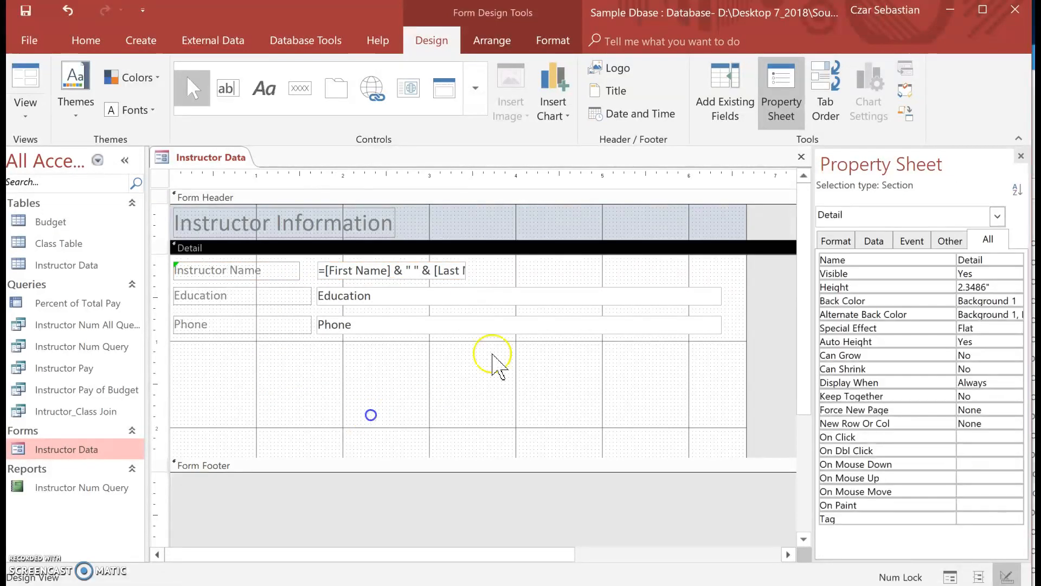
# - Browse through the instructor records in Form View to check the full name, education and phone fields
pyautogui.click(31, 84)
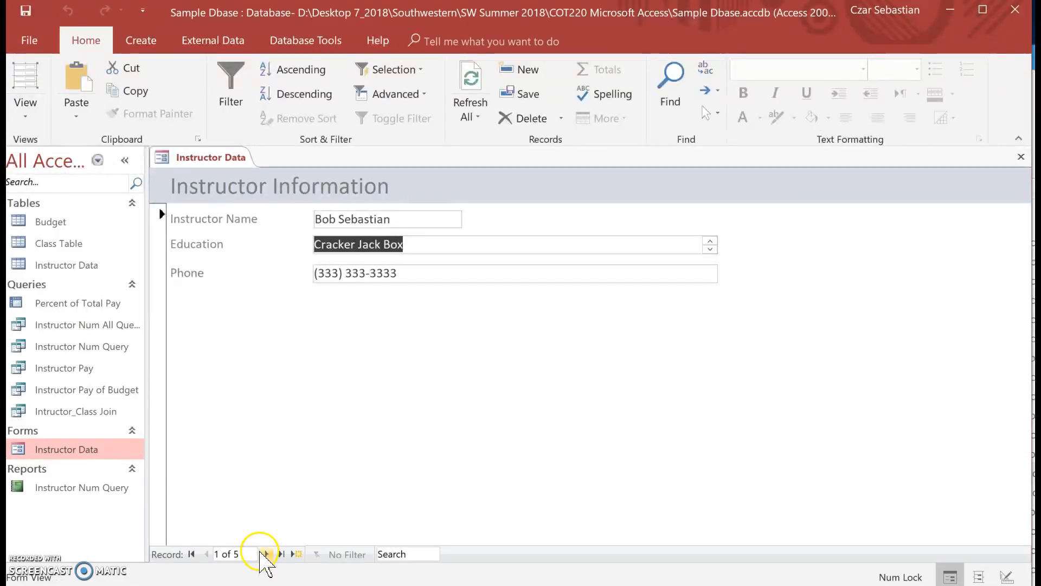
pyautogui.click(260, 552)
pyautogui.click(261, 552)
pyautogui.click(260, 552)
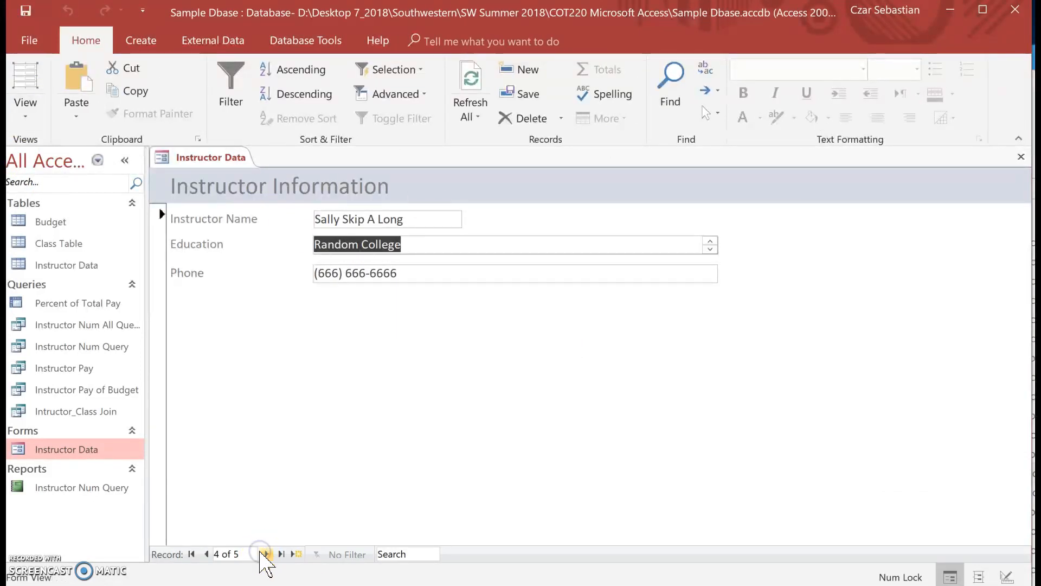
pyautogui.click(264, 553)
pyautogui.click(263, 553)
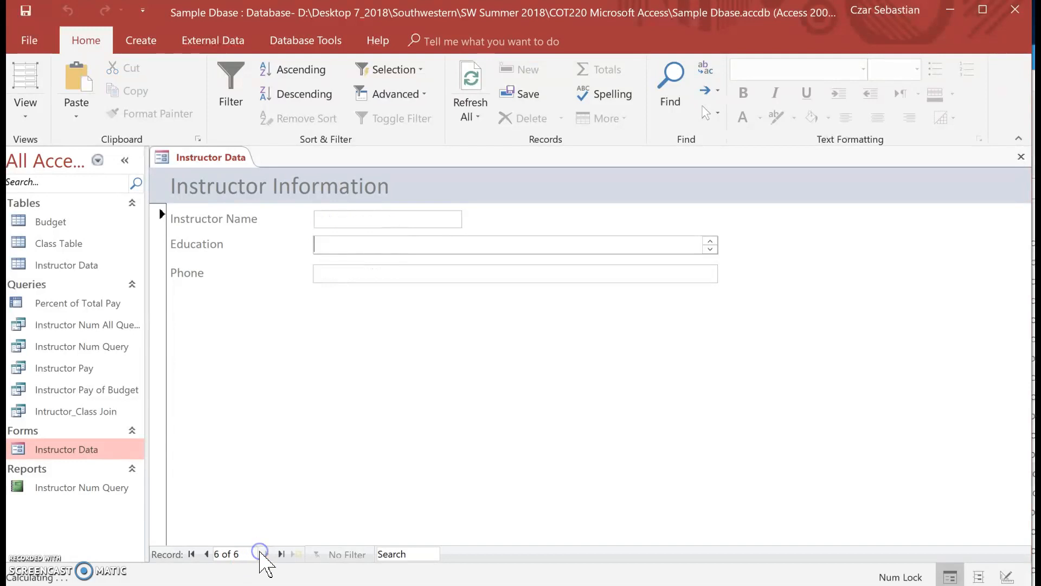
pyautogui.click(208, 553)
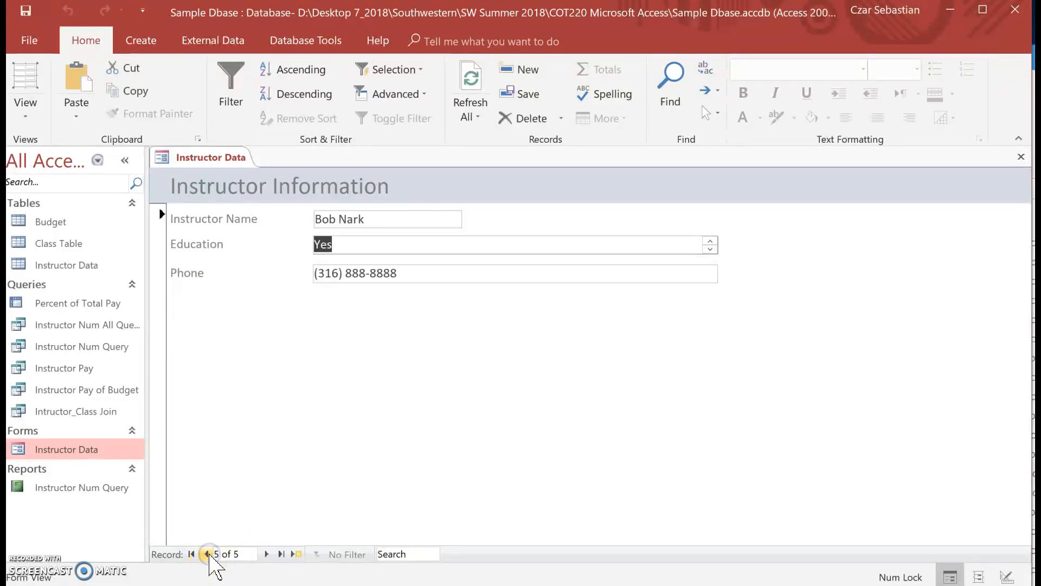
pyautogui.click(265, 554)
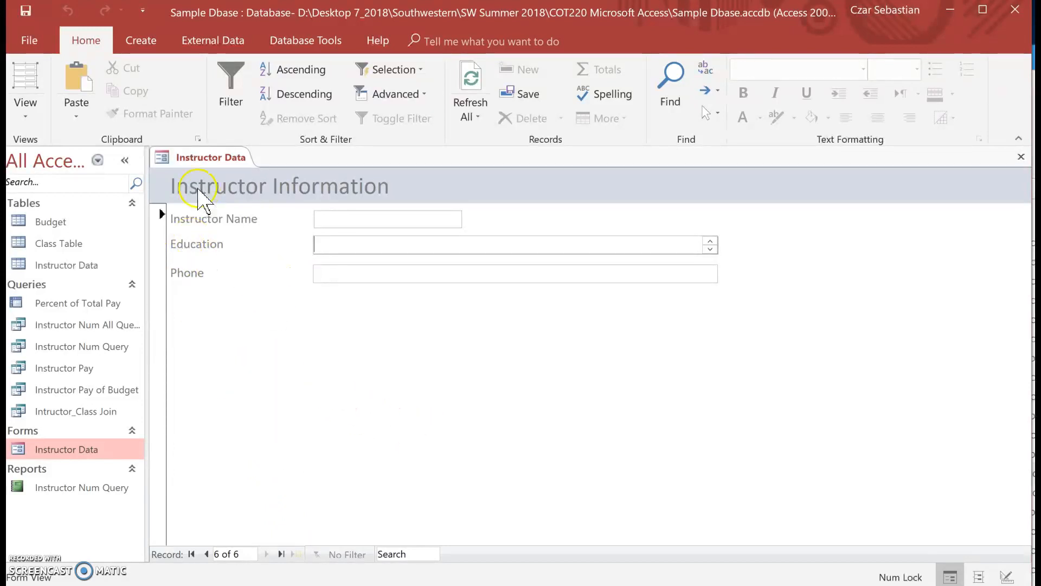
# - Return the form to Design View and show the Field List with the fields of all tables
pyautogui.rightClick(462, 353)
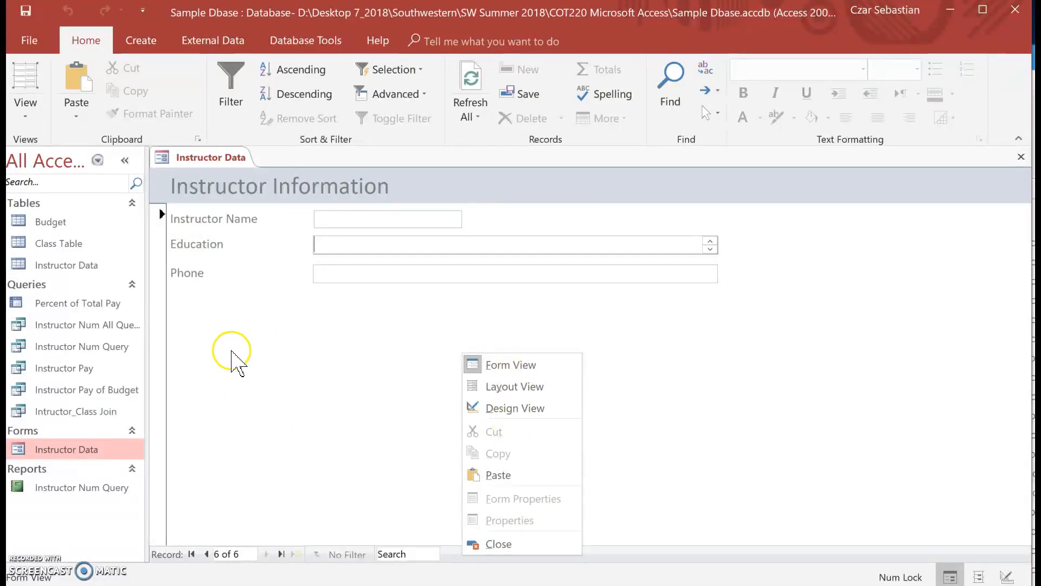
pyautogui.click(24, 113)
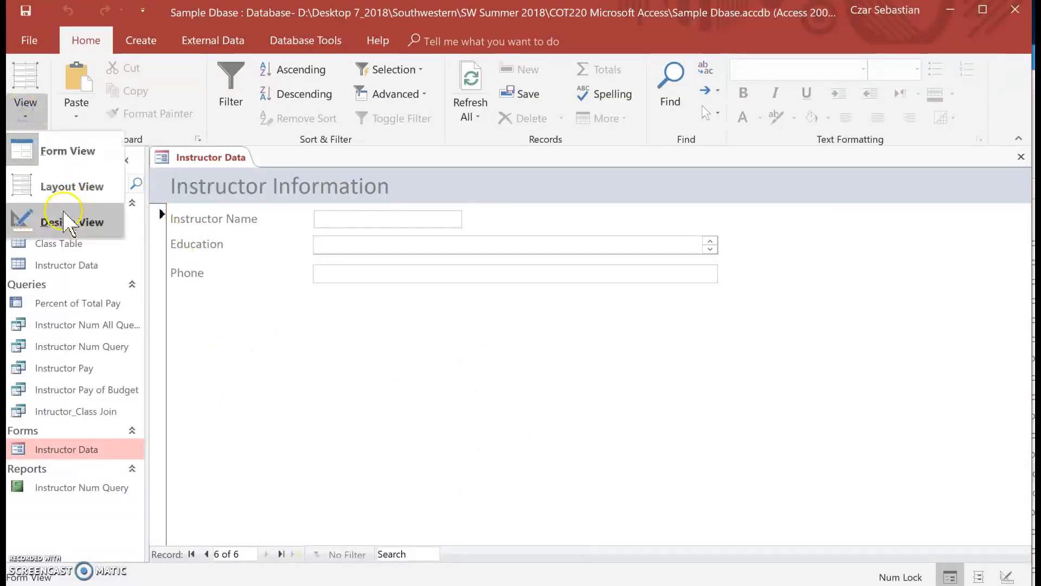
pyautogui.click(55, 221)
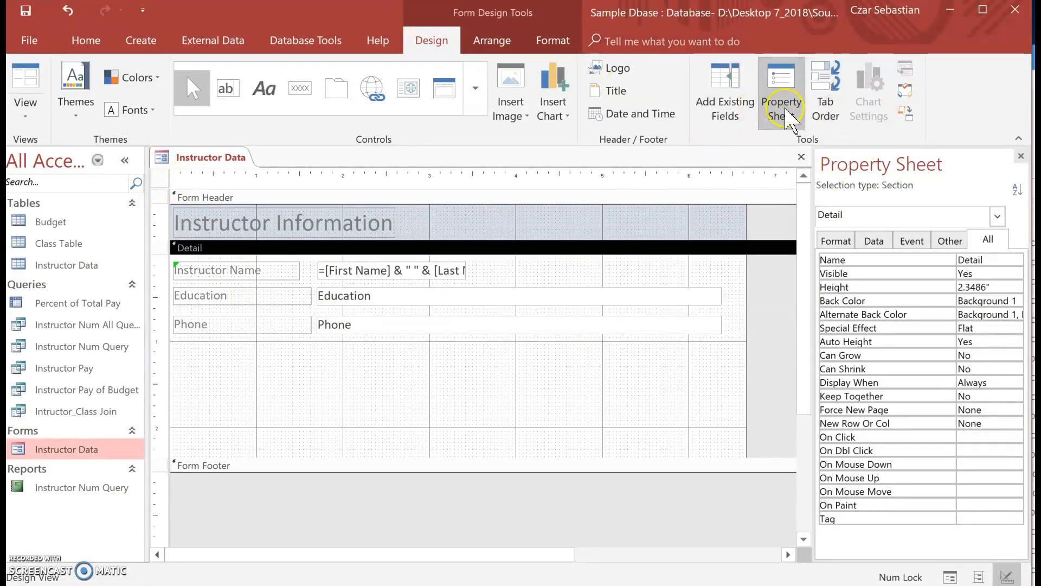
pyautogui.click(726, 113)
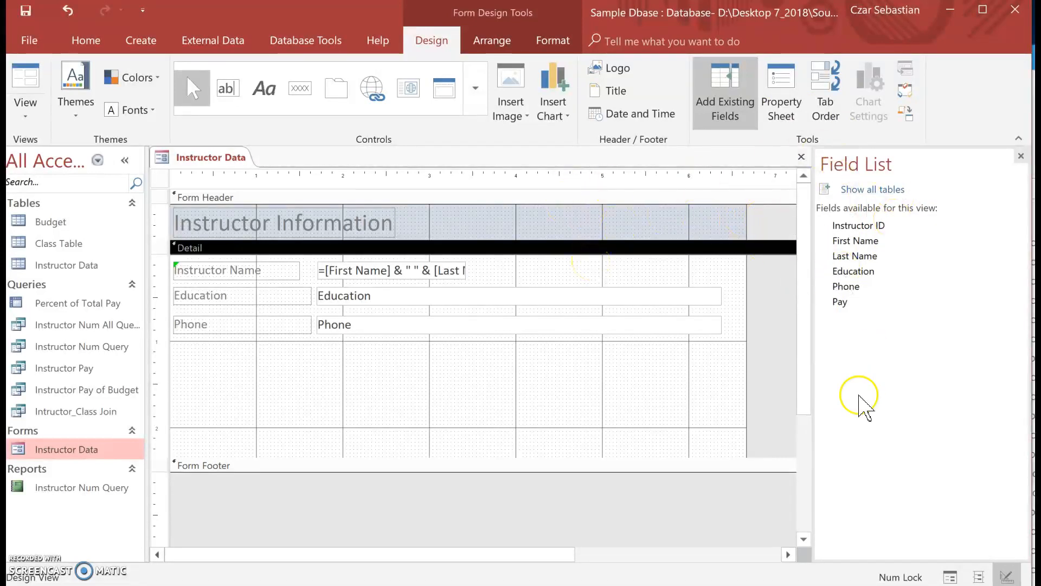
pyautogui.click(888, 190)
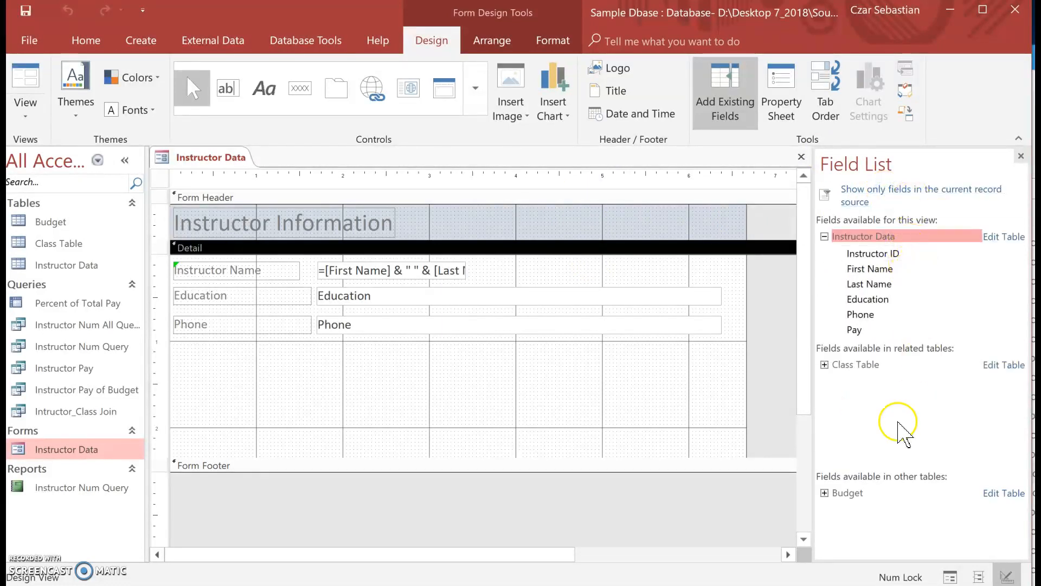
# - Examine the fields of the Class Table and Budget tables in the Field List and dismiss the antivirus update notice
pyautogui.click(825, 365)
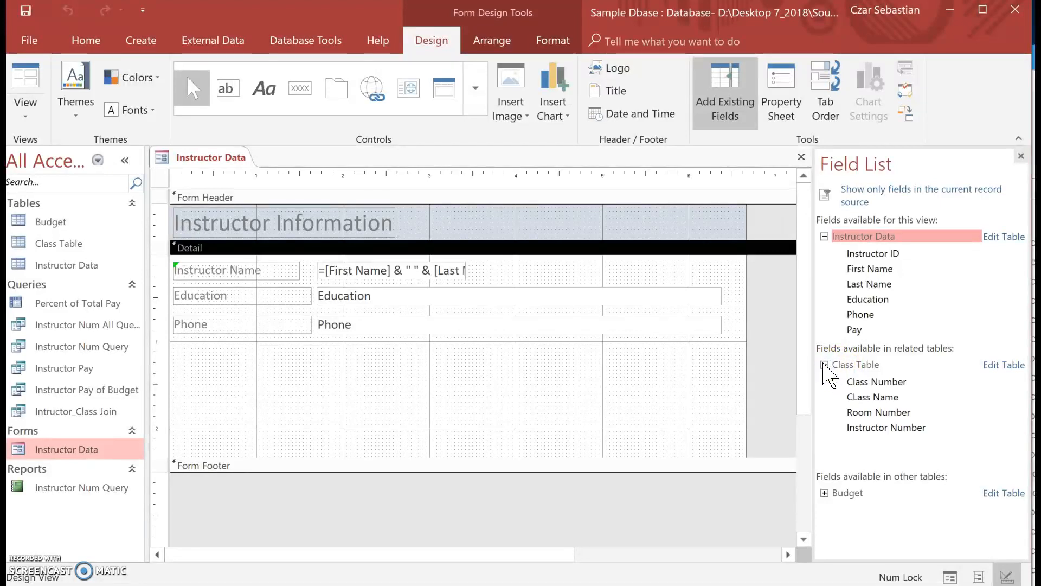
pyautogui.click(825, 365)
pyautogui.click(824, 493)
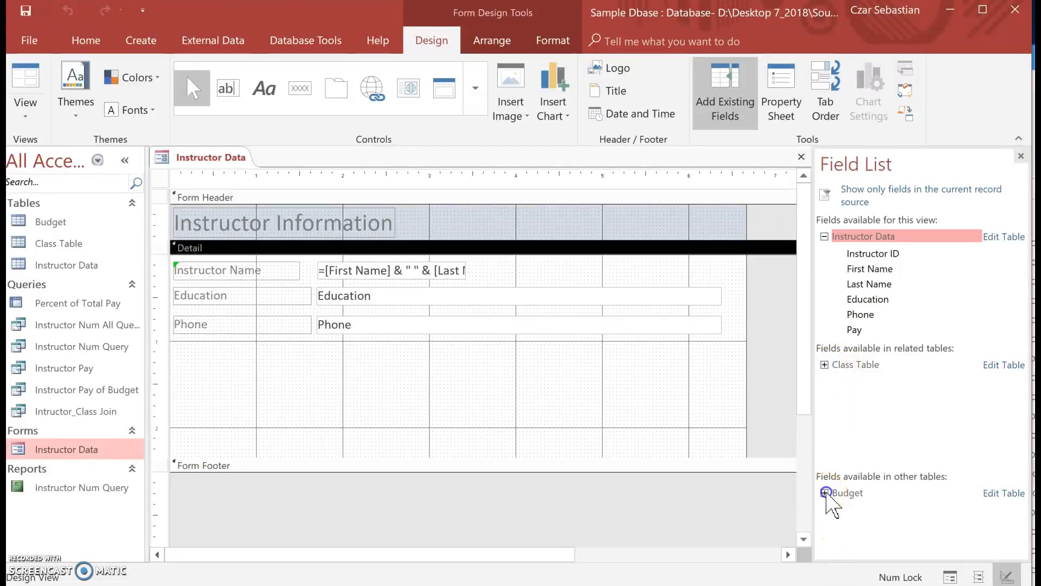
pyautogui.click(825, 493)
pyautogui.click(825, 365)
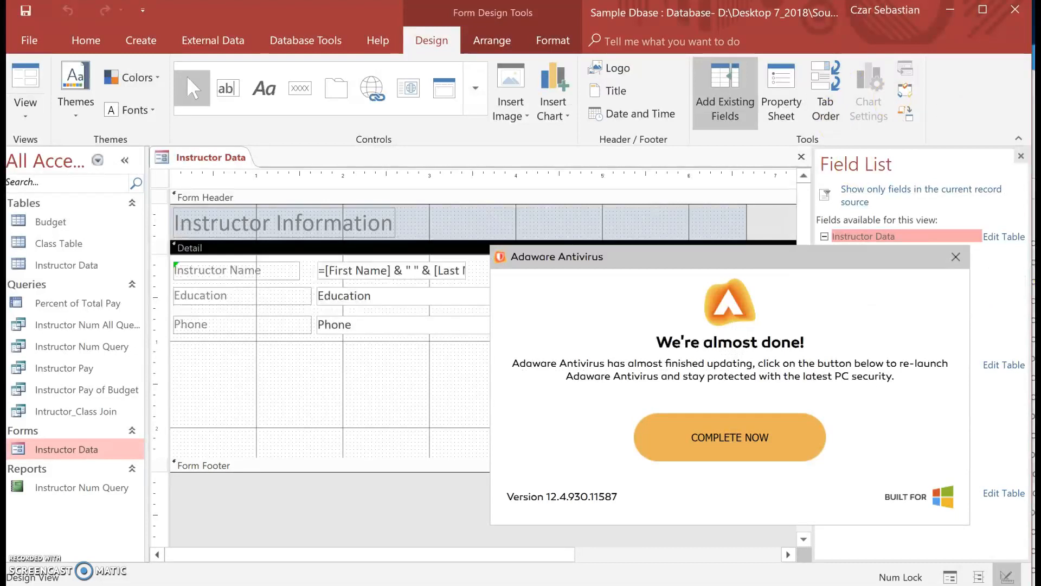
pyautogui.click(955, 256)
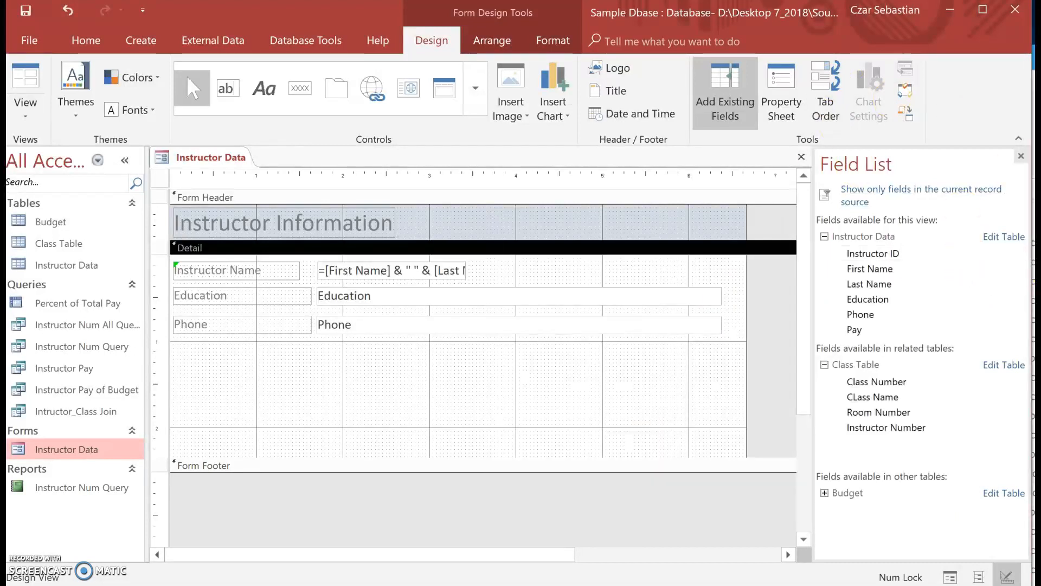
# - Show the whole form's properties, widen the value column and examine the tables and queries offered as Record Source
pyautogui.click(159, 178)
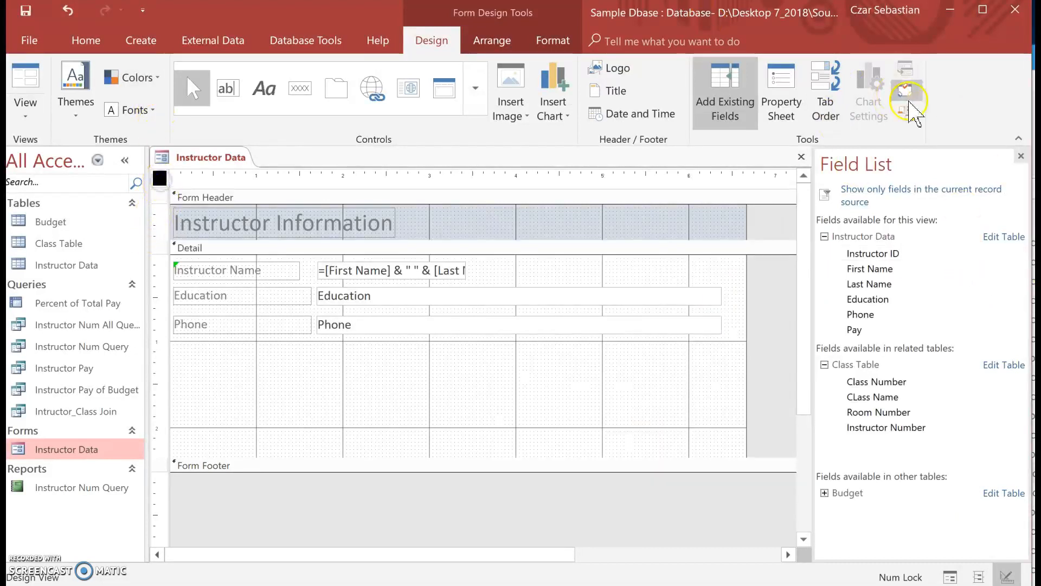
pyautogui.click(1021, 157)
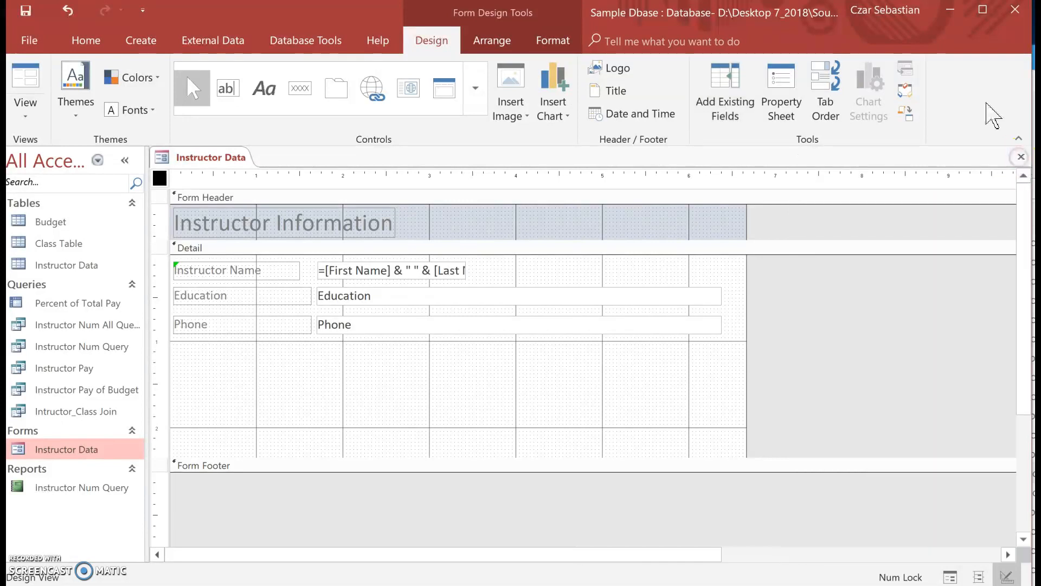
pyautogui.click(781, 89)
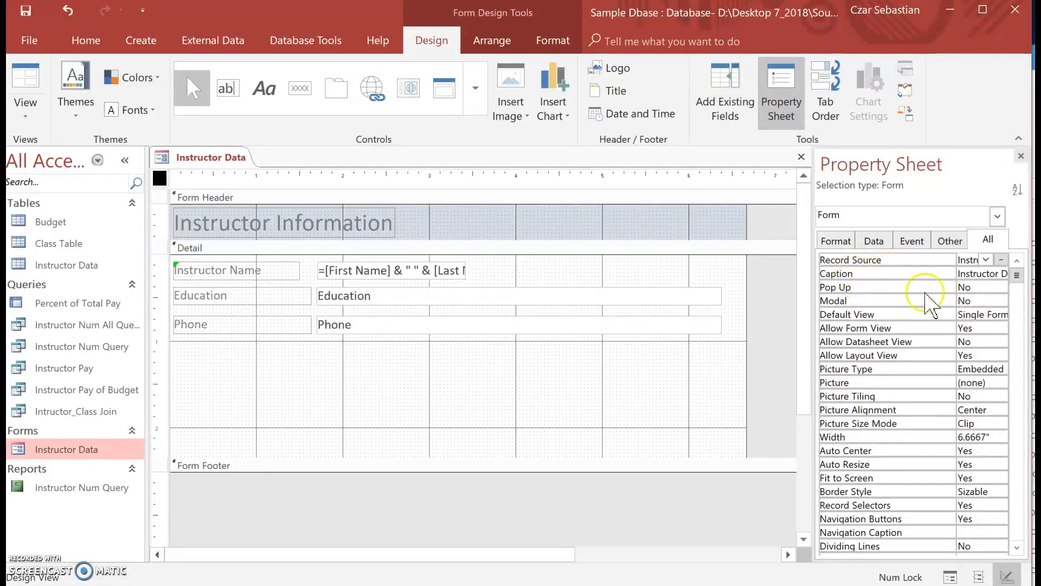
pyautogui.moveTo(956, 261); pyautogui.dragTo(913, 261)
pyautogui.click(949, 256)
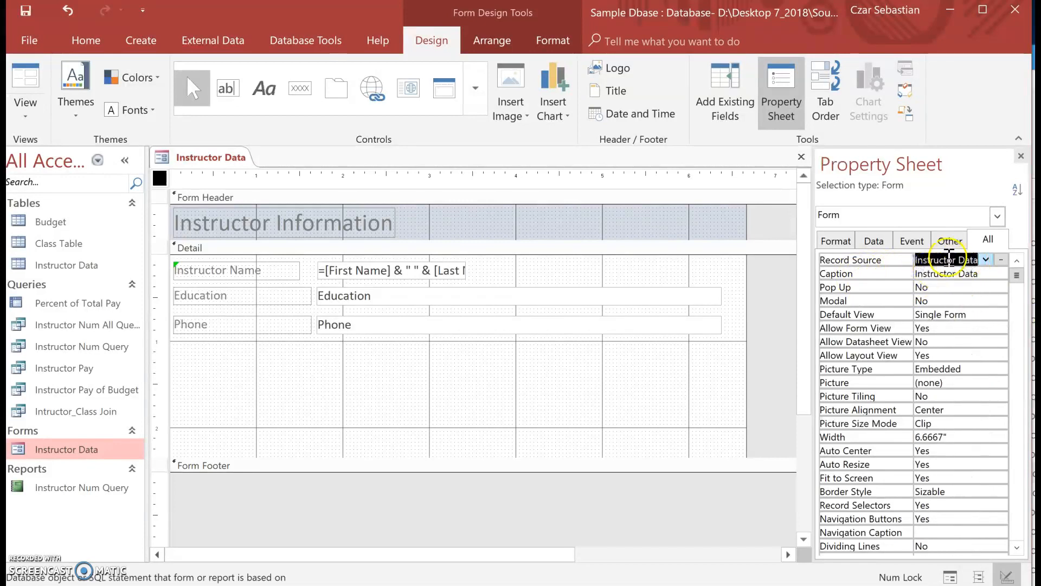
pyautogui.click(986, 260)
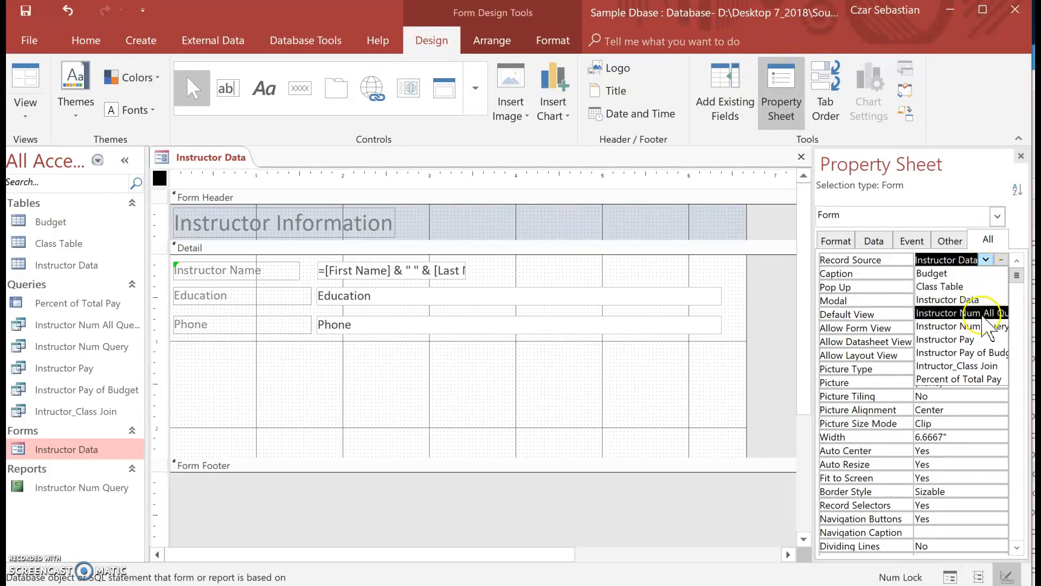
pyautogui.click(963, 286)
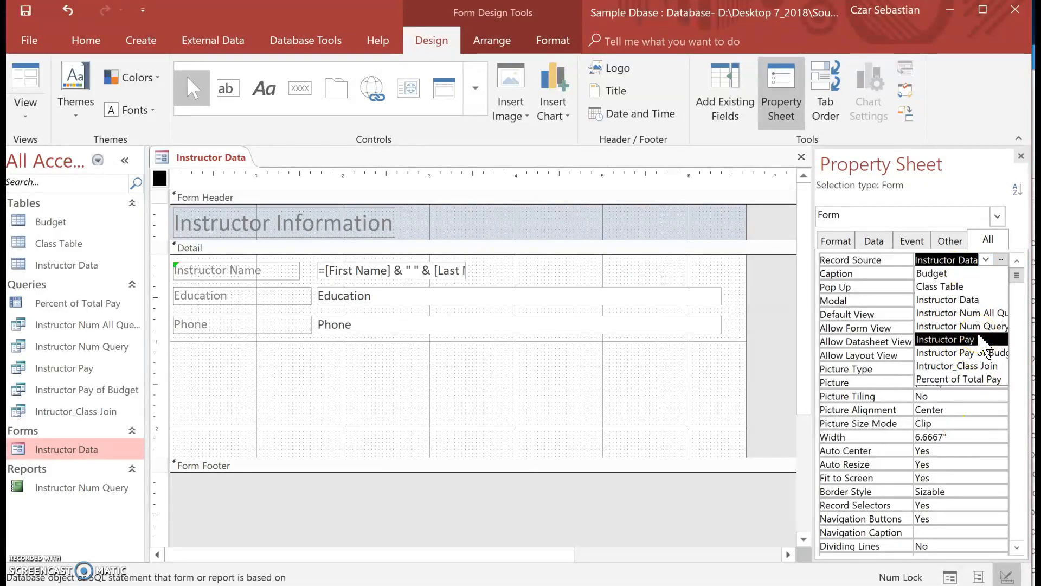
pyautogui.click(858, 299)
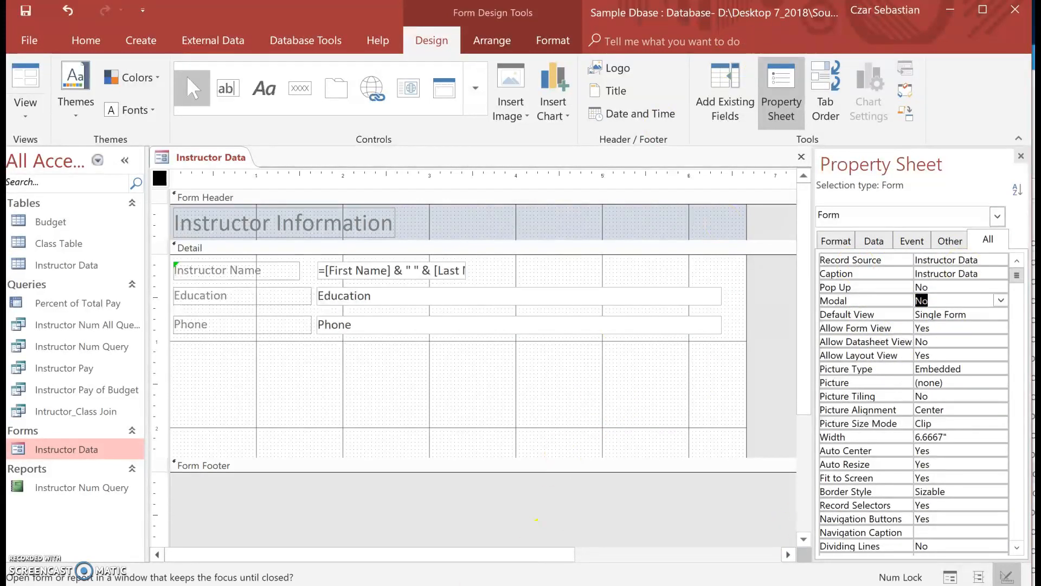
# - Add the First Name and Last Name fields of Instructor Data to the Detail section below the Phone row
pyautogui.click(739, 100)
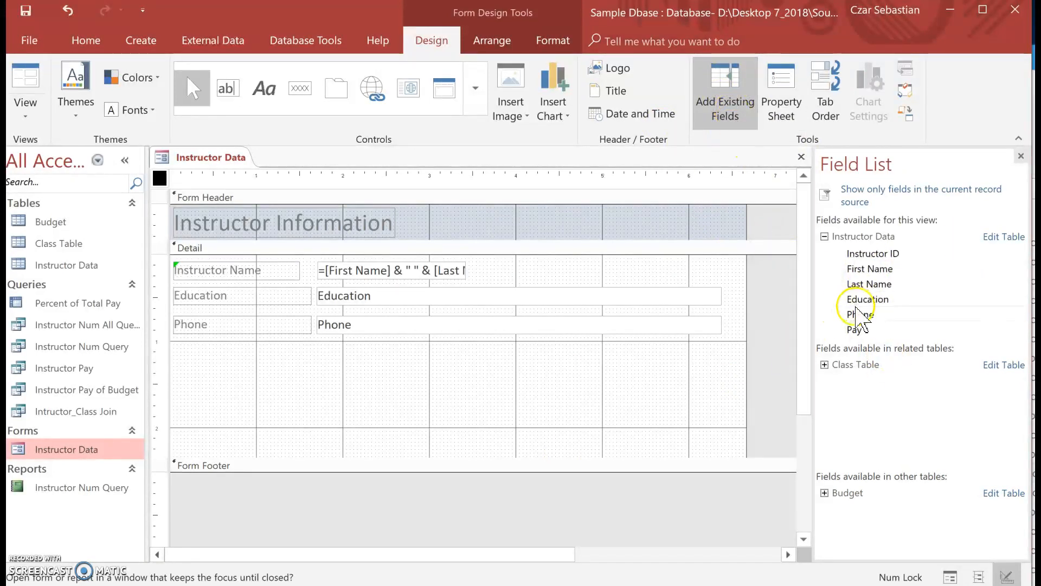
pyautogui.doubleClick(879, 266)
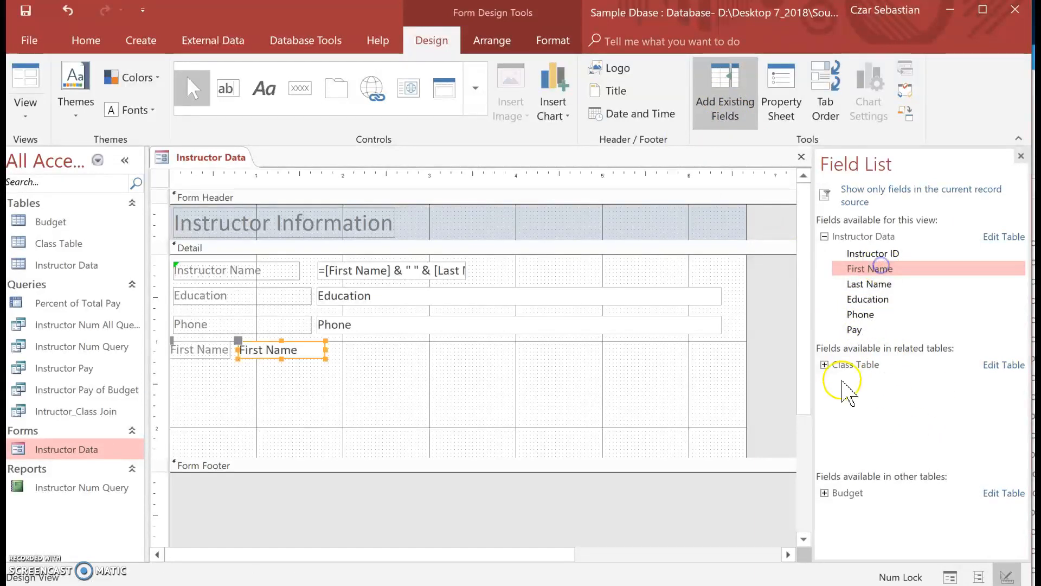
pyautogui.doubleClick(870, 284)
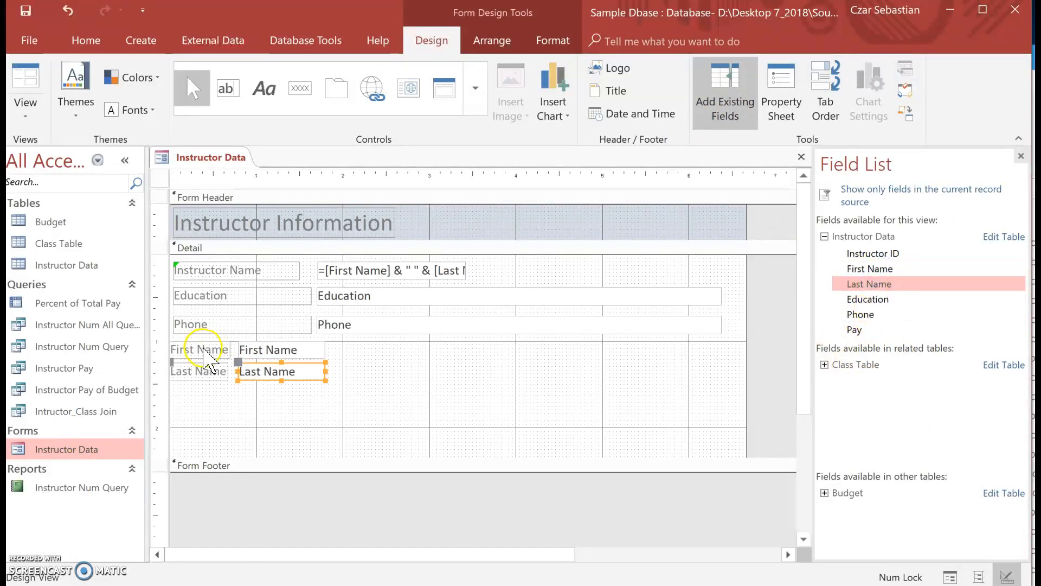
# - Delete the First Name and Last Name labels and text boxes below the Phone row
pyautogui.moveTo(390, 395); pyautogui.dragTo(187, 344)
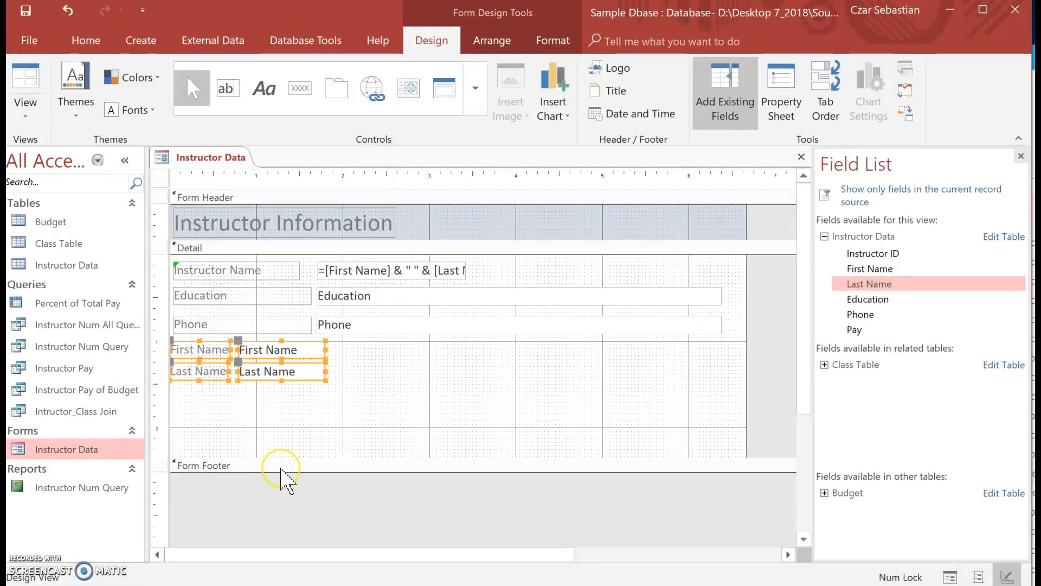
pyautogui.press('Delete')
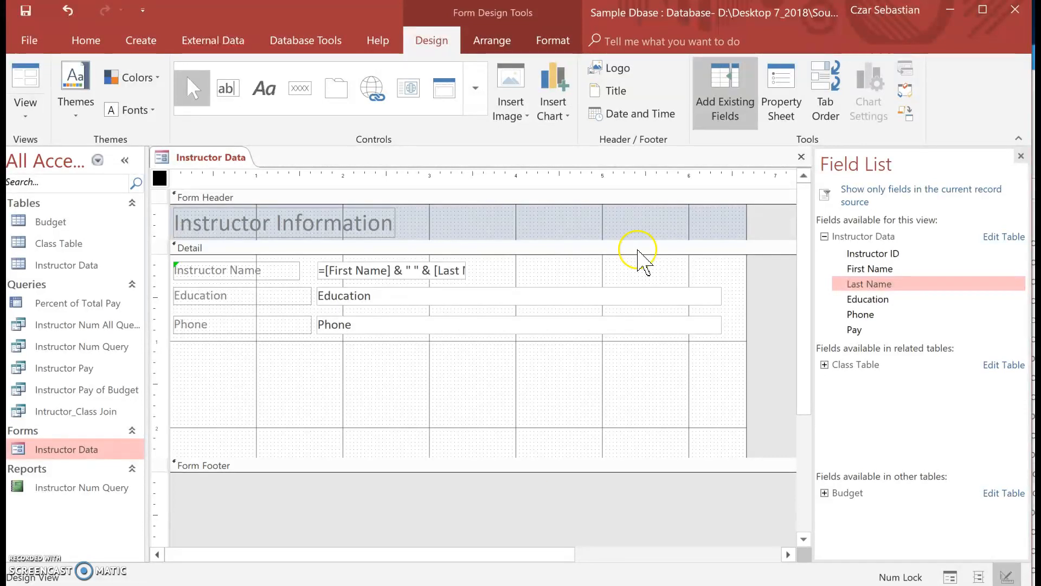
pyautogui.click(335, 88)
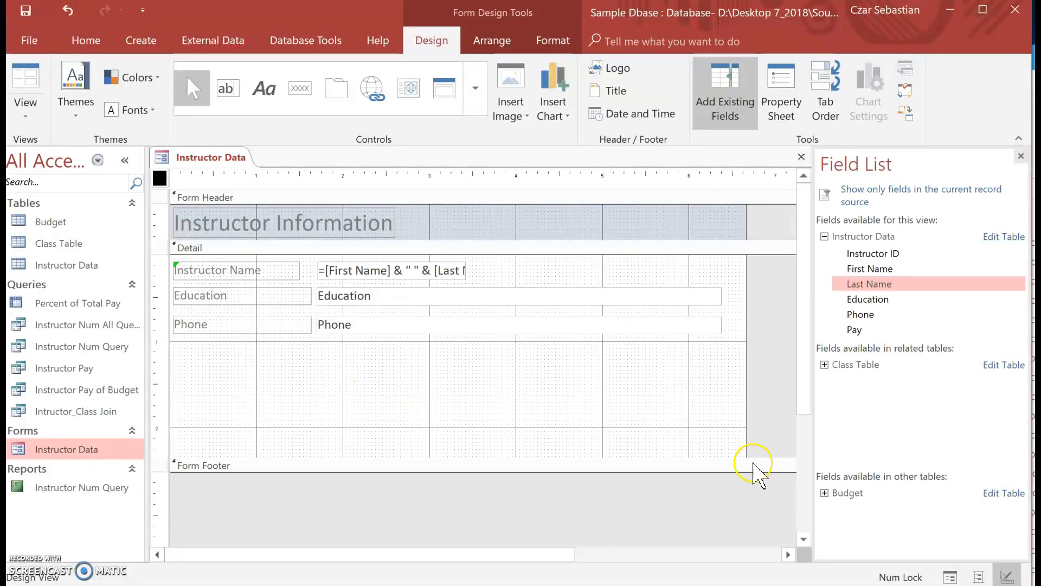
# - Expand the Budget table in the Field List to view its fields
pyautogui.click(825, 493)
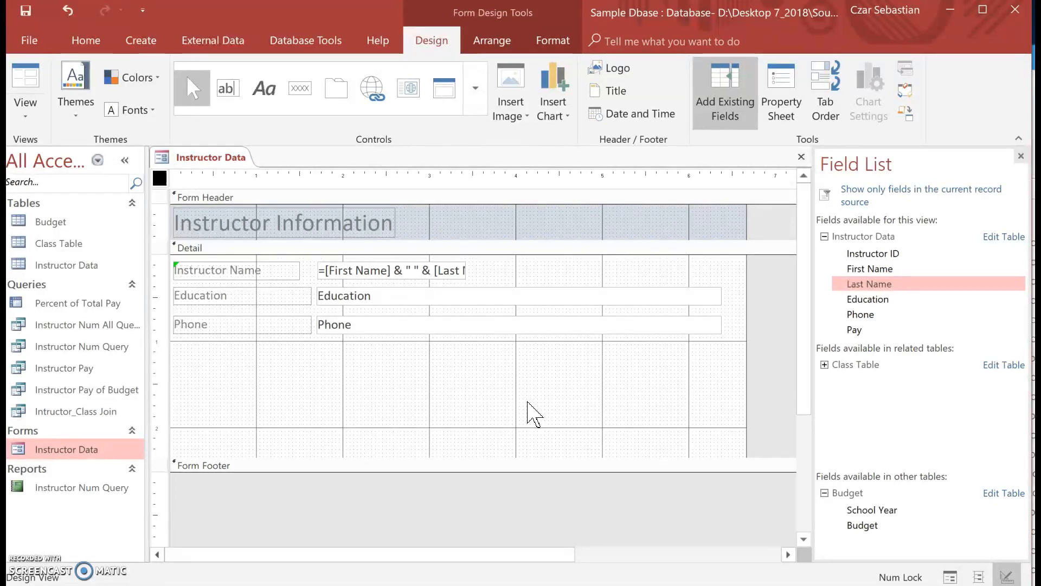
pyautogui.click(206, 455)
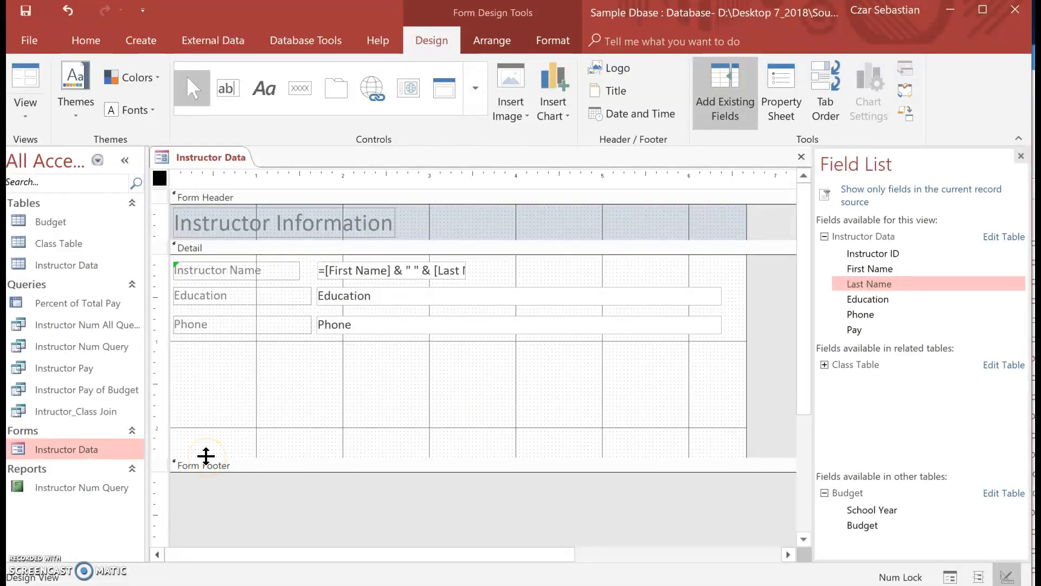